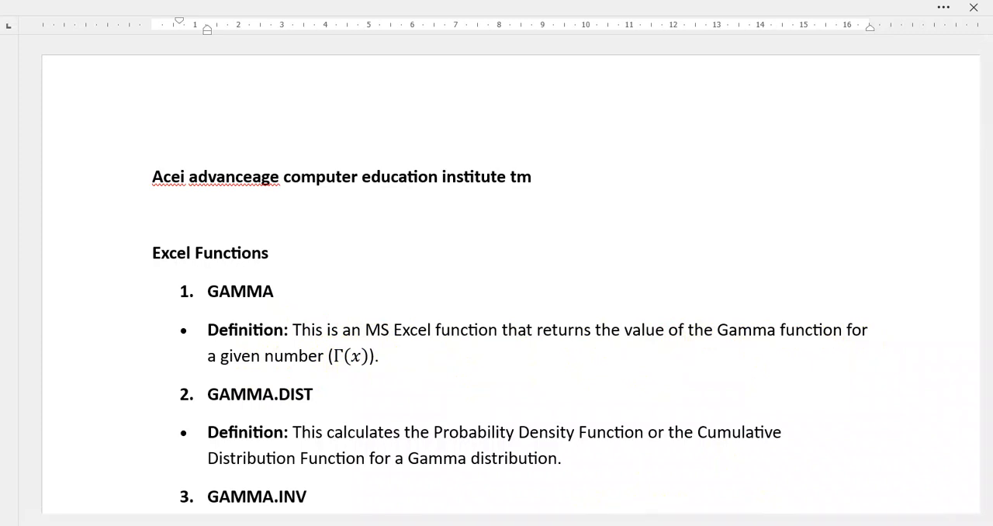
# Switch to the Excel workbook and enter a GAMMA formula in B4 that takes its number from A4.
pyautogui.hotkey('alt', 'Tab')
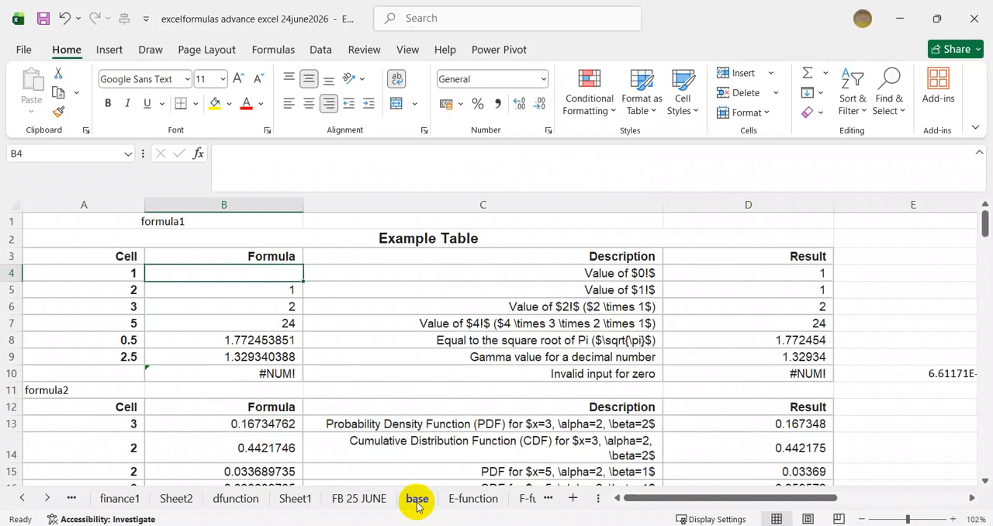
pyautogui.write('=')
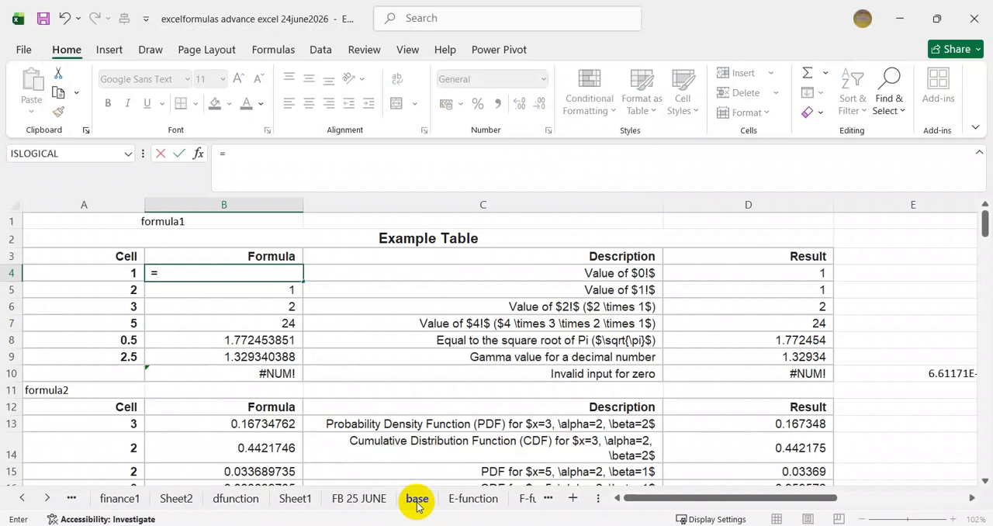
pyautogui.write('gamma')
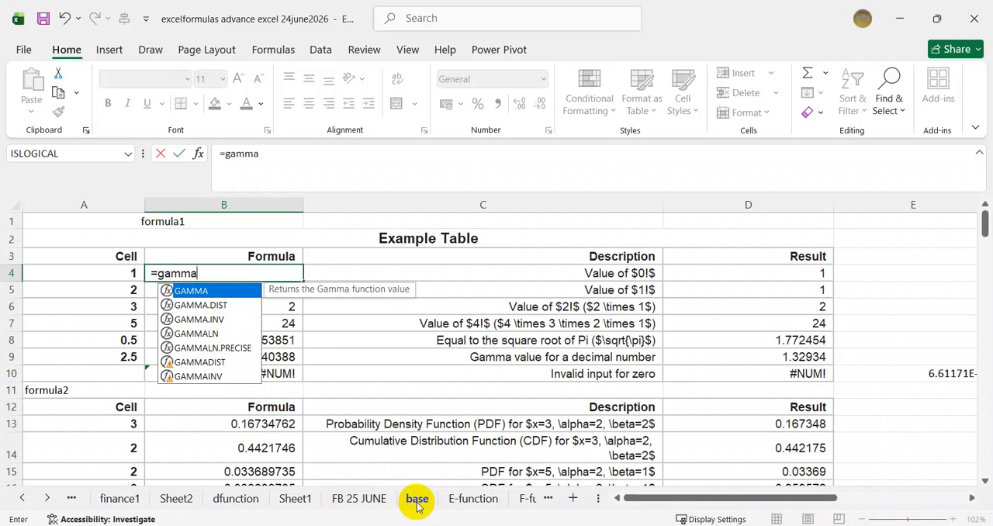
pyautogui.press('Tab')
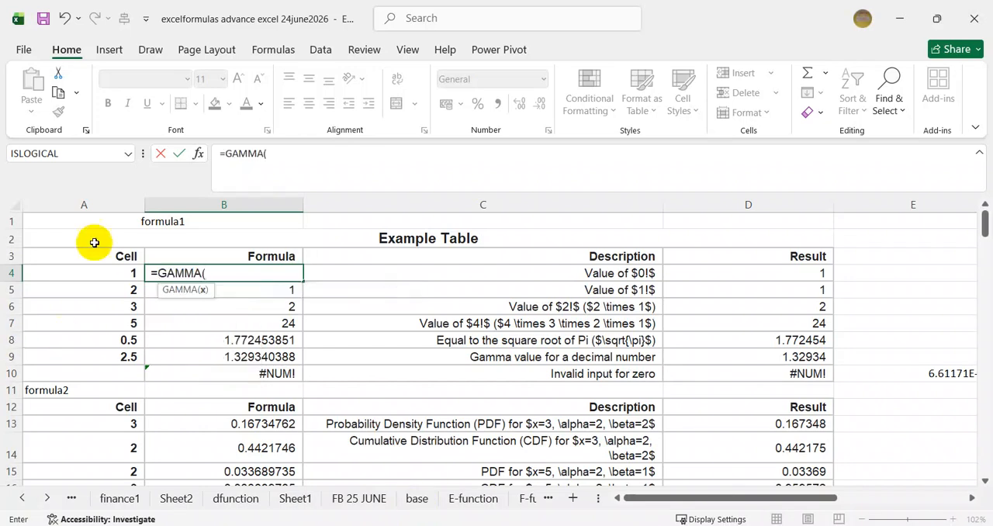
pyautogui.click(108, 269)
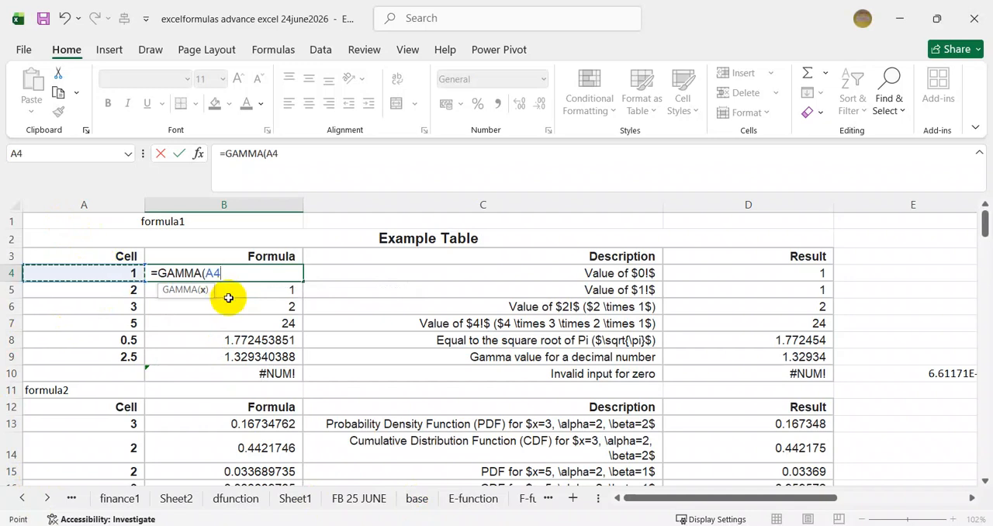
pyautogui.press('Return')
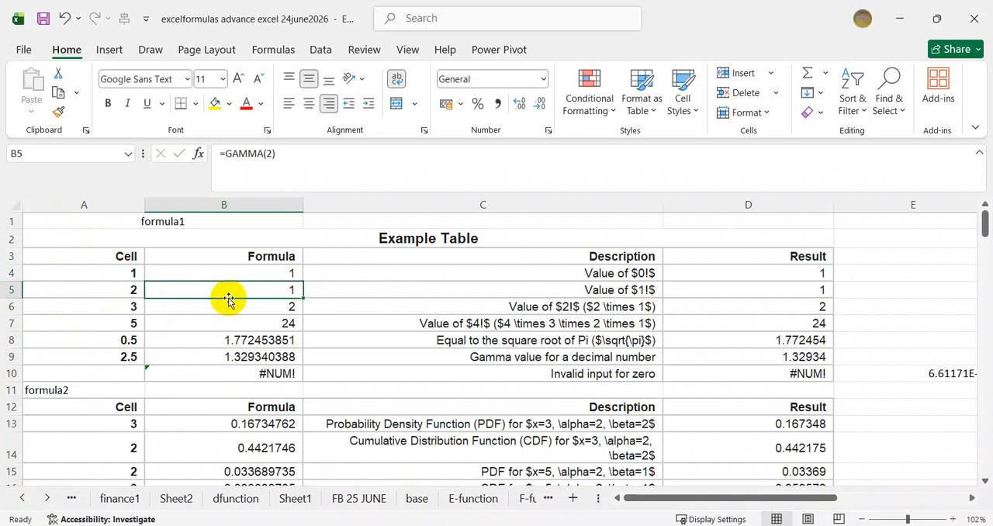
# Replace the formula in B5 with a GAMMA function that references A5.
pyautogui.press('Delete')
pyautogui.write('=')
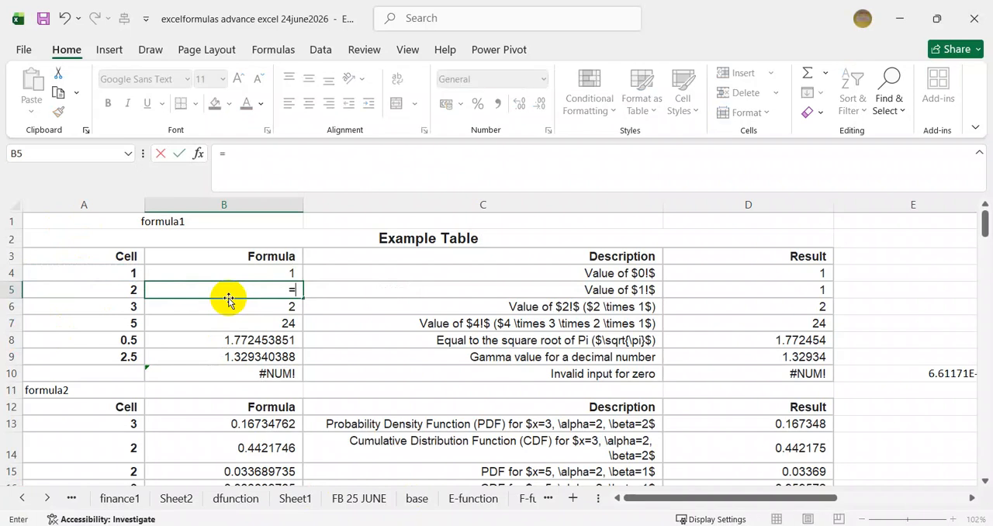
pyautogui.write('gamma')
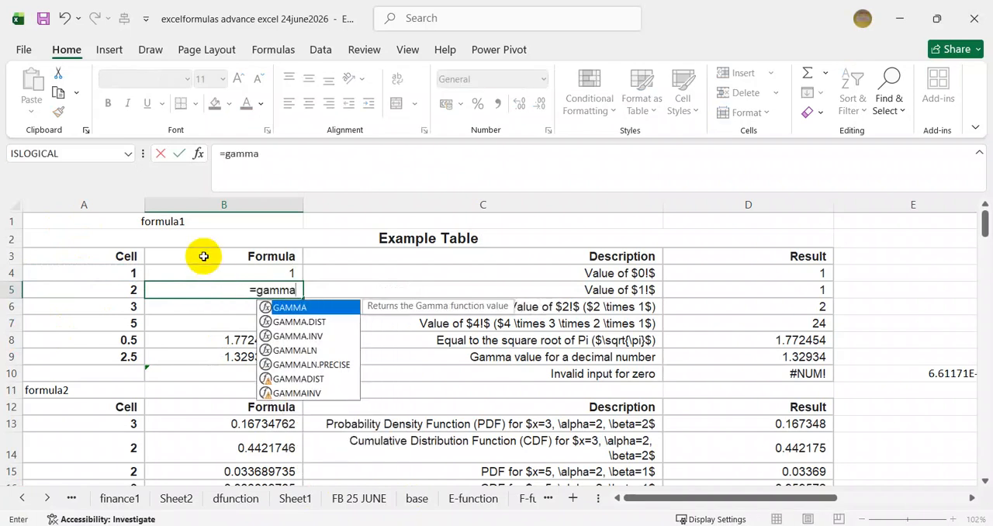
pyautogui.write('(')
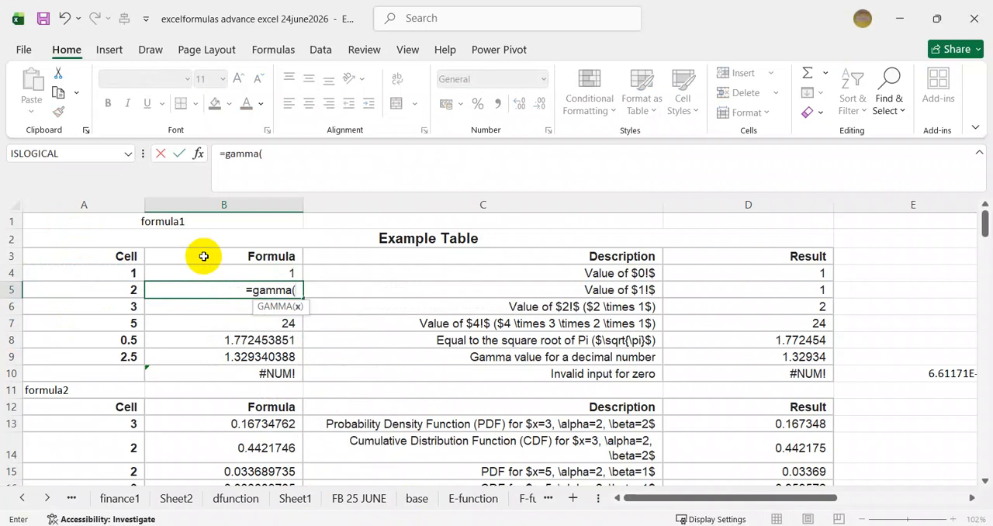
pyautogui.click(123, 290)
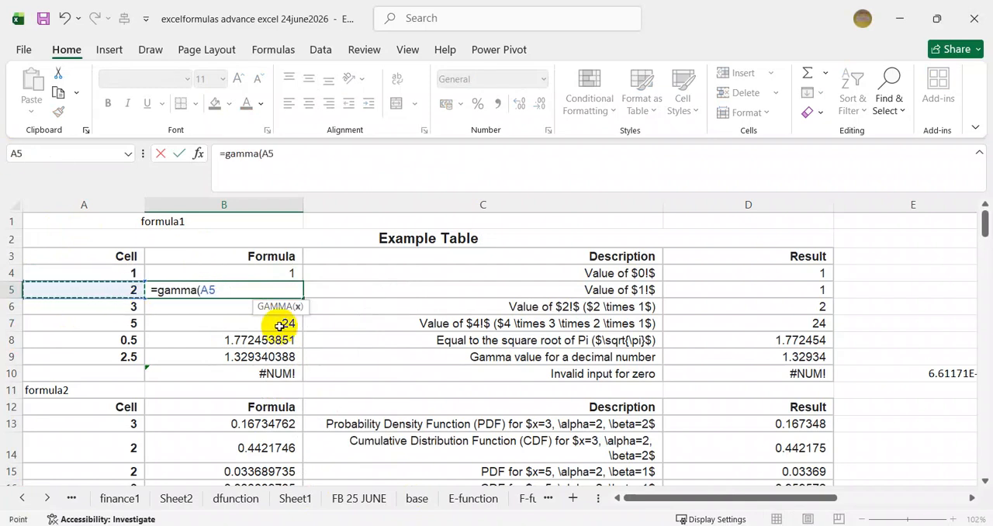
pyautogui.press('Return')
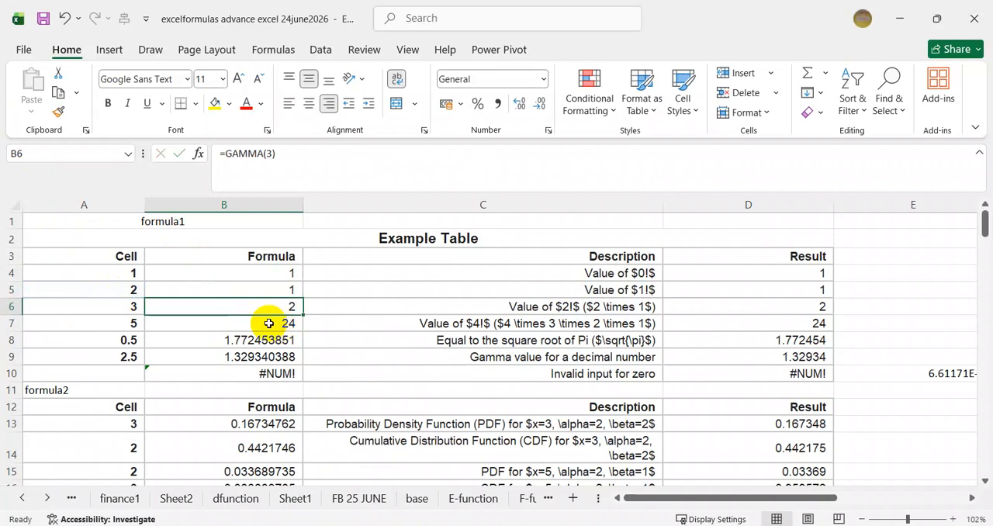
# Edit the GAMMA formula in B6 so its argument references A6 instead of a typed number.
pyautogui.click(277, 154)
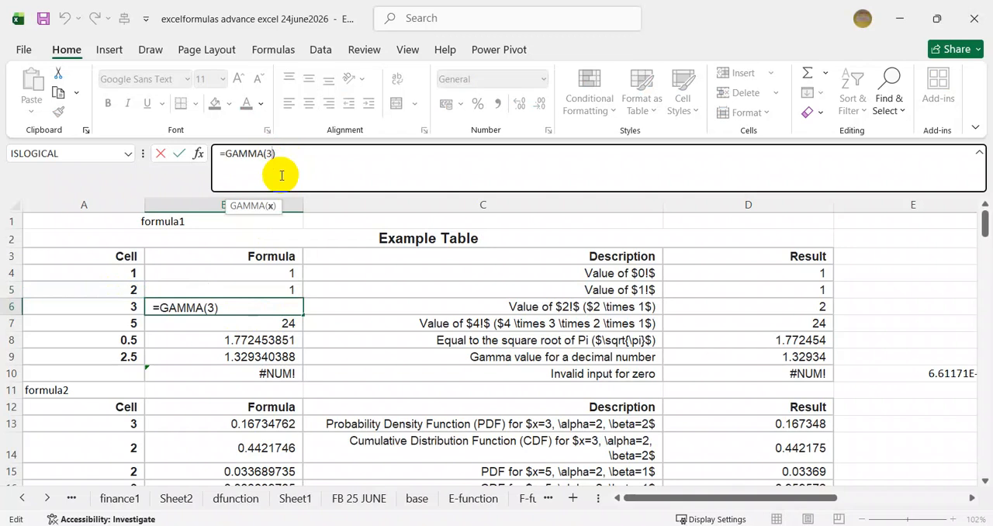
pyautogui.press('BackSpace')
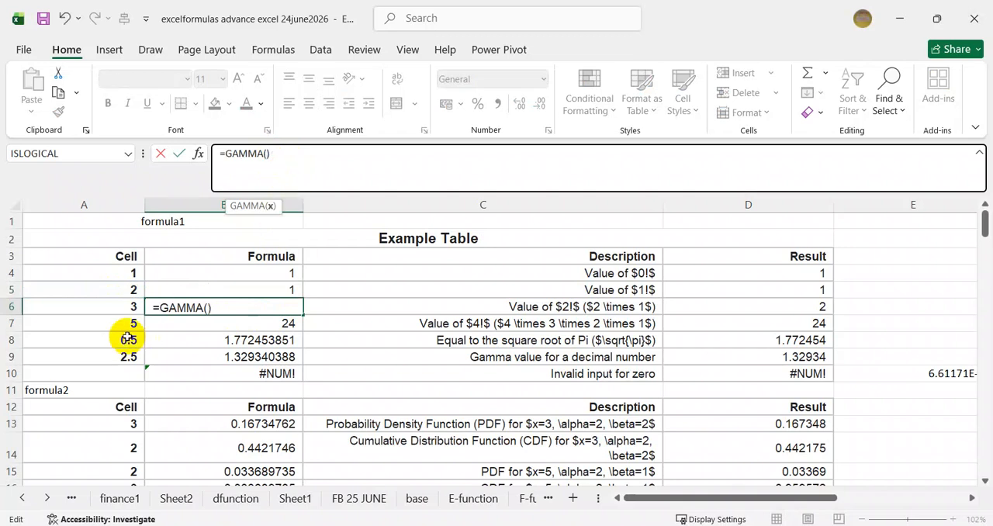
pyautogui.click(109, 305)
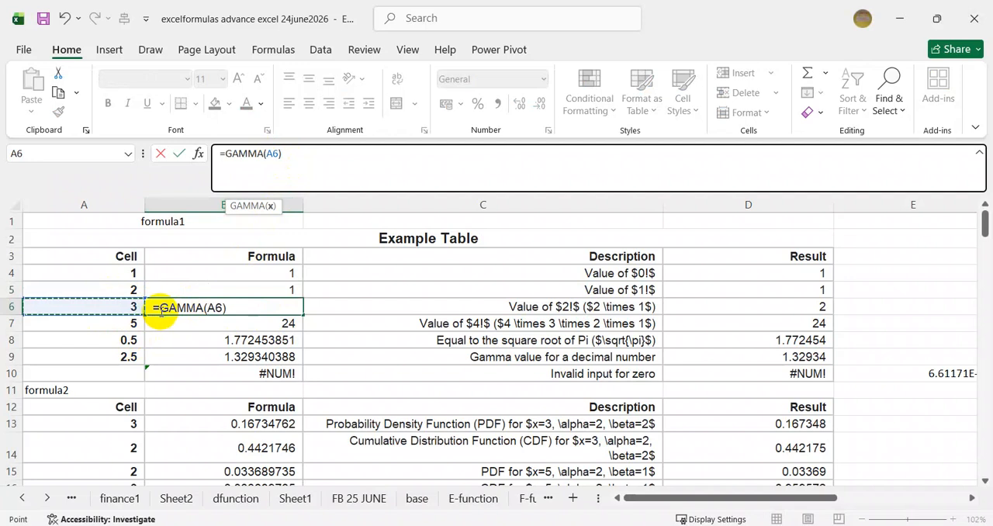
pyautogui.press('Return')
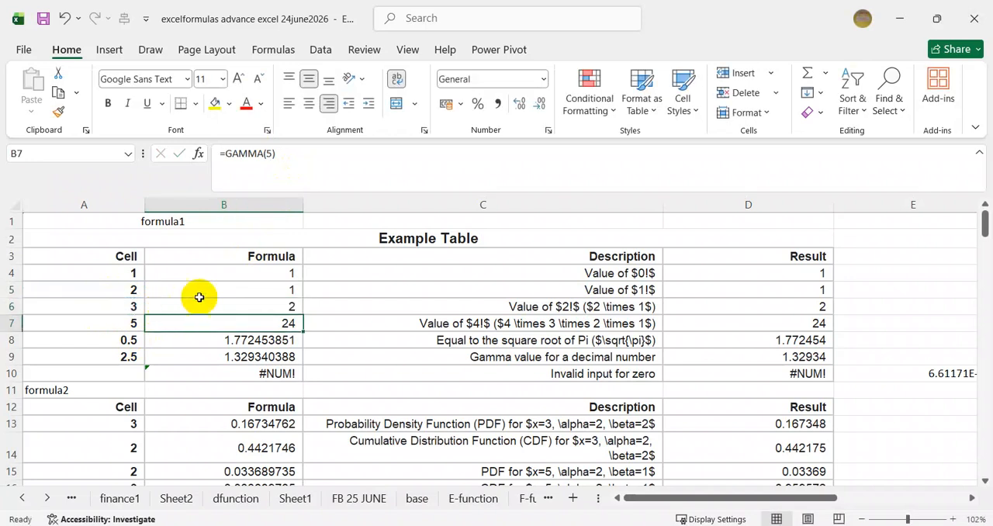
pyautogui.click(265, 308)
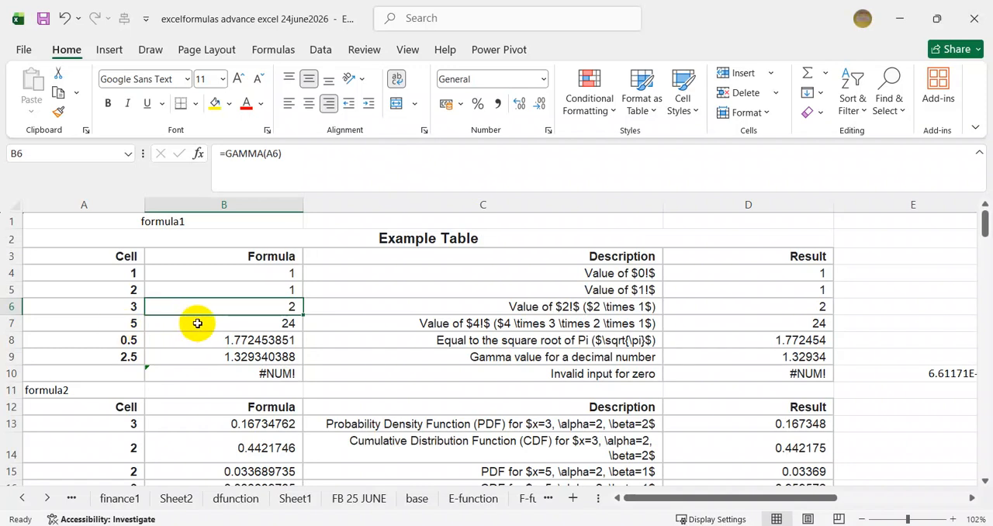
# Clear B7 and enter a GAMMA formula there that references A7.
pyautogui.click(259, 323)
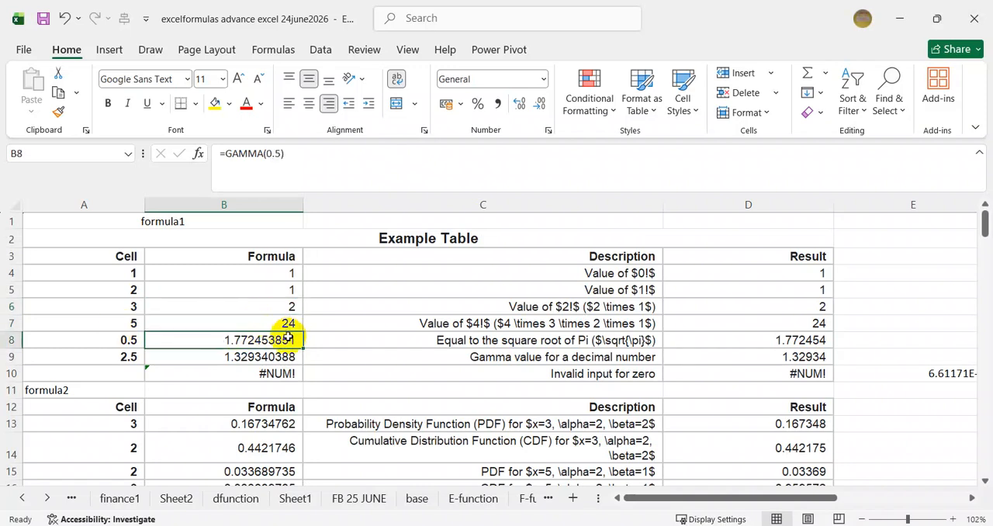
pyautogui.press('Delete')
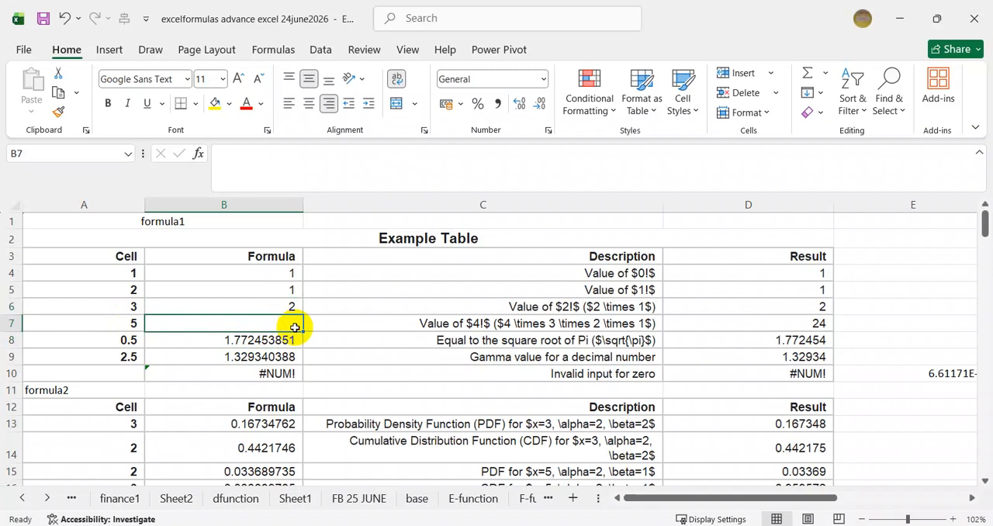
pyautogui.write('=ga')
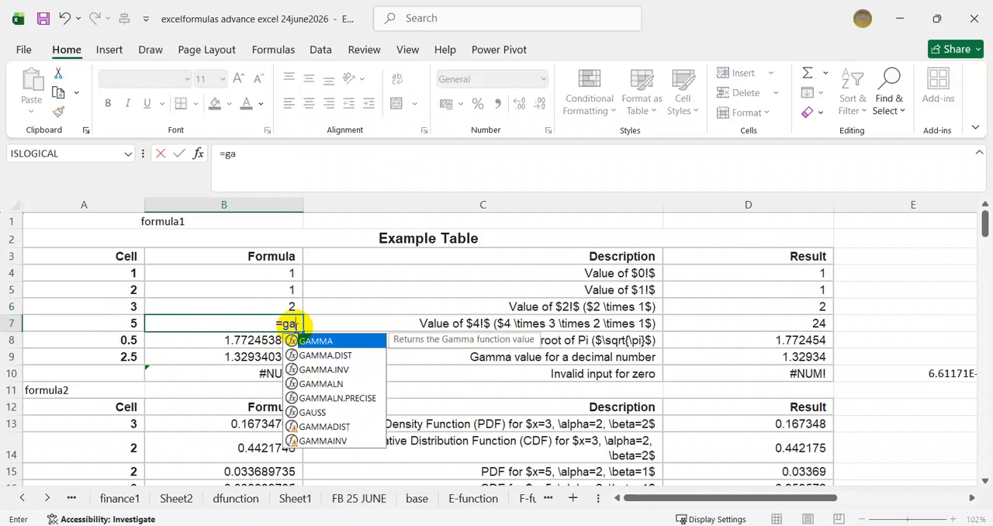
pyautogui.write('mma')
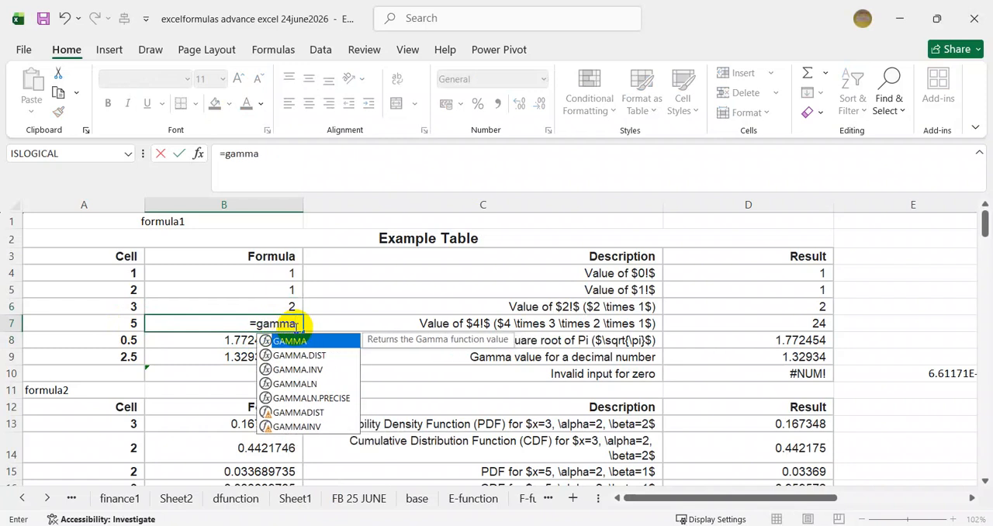
pyautogui.press('Tab')
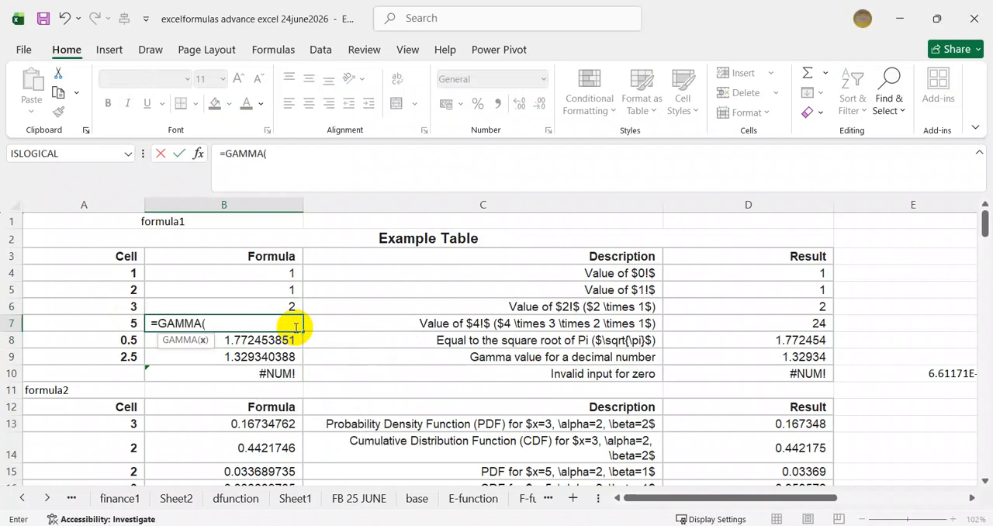
pyautogui.click(93, 323)
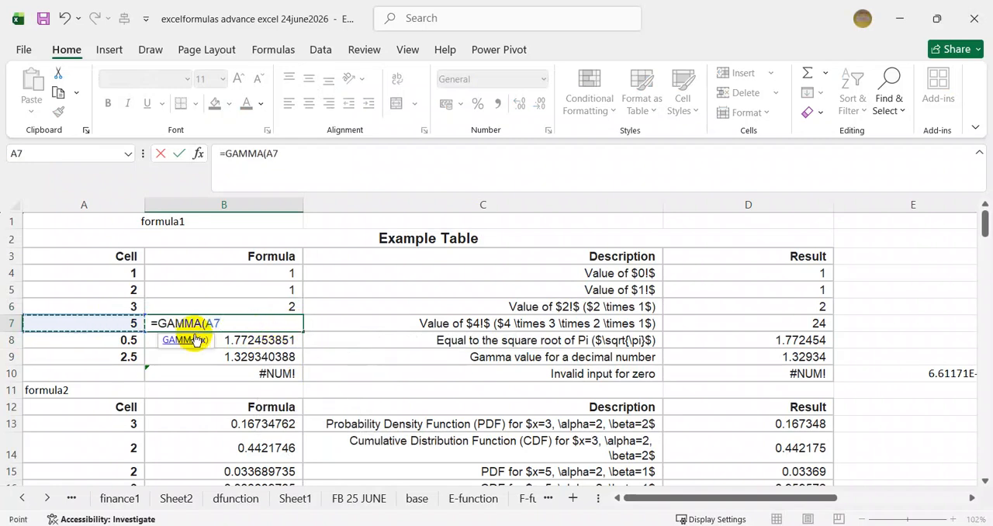
pyautogui.press('Return')
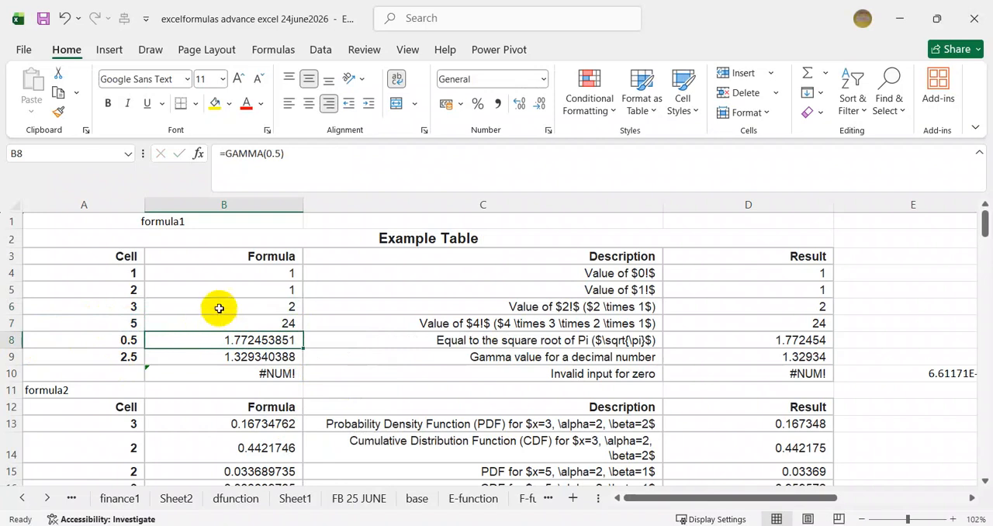
pyautogui.click(289, 324)
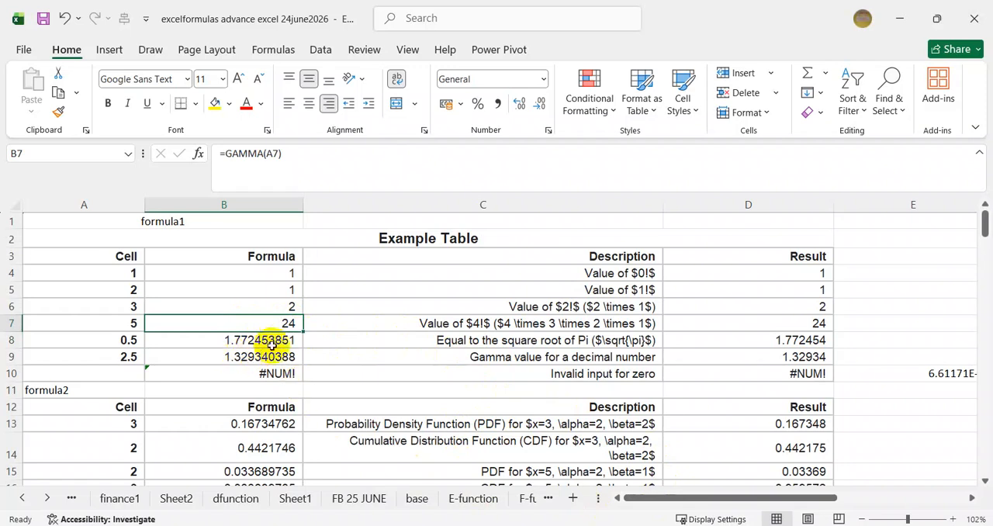
# Replace the contents of B8 with a GAMMA formula based on the decimal number in A8.
pyautogui.click(194, 341)
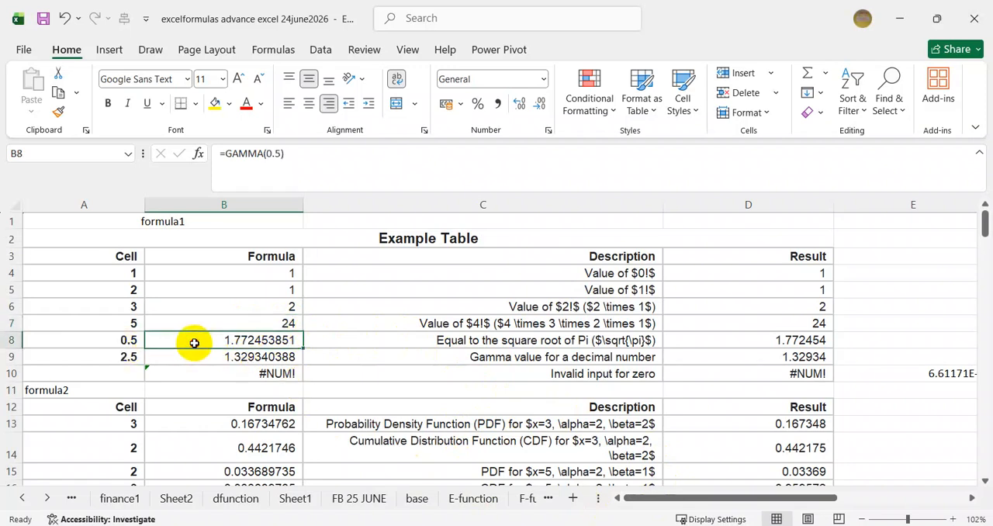
pyautogui.press('Delete')
pyautogui.write('=')
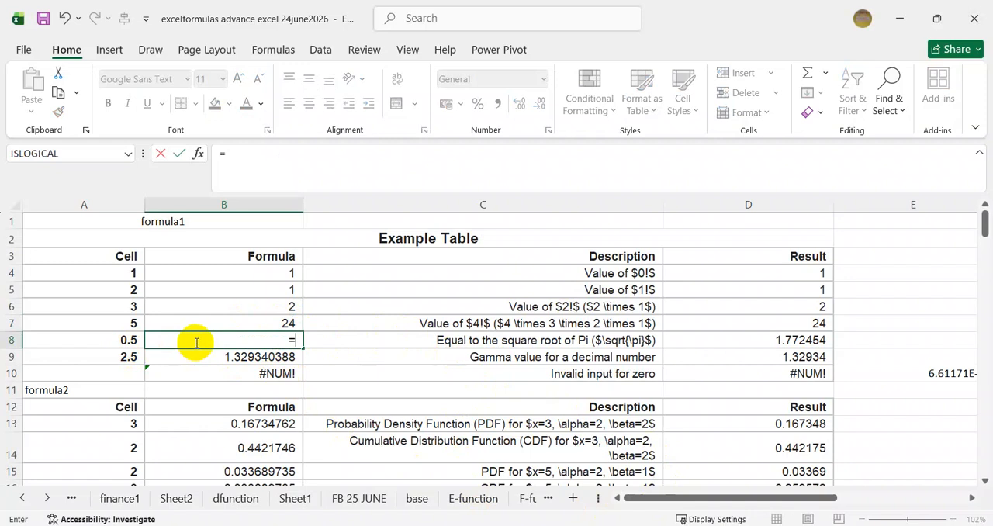
pyautogui.write('gamma')
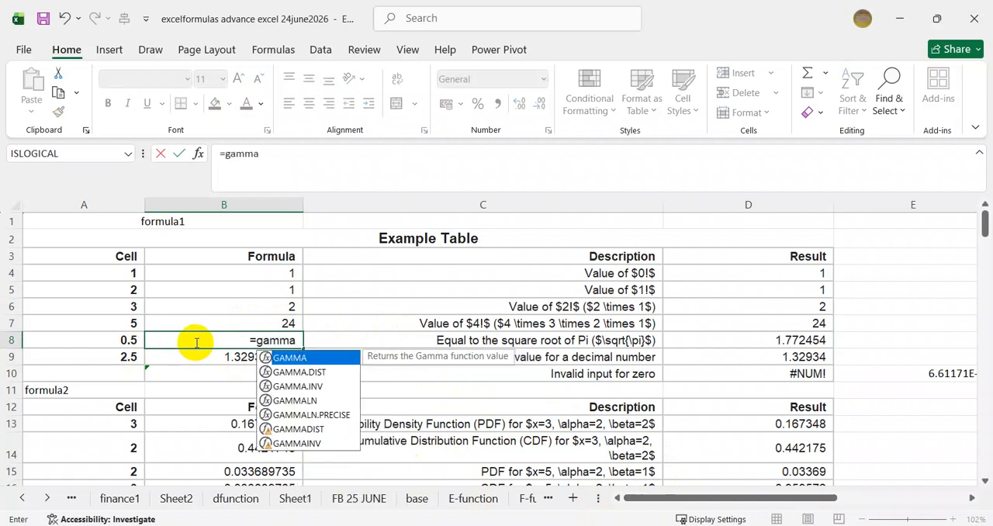
pyautogui.press('Tab')
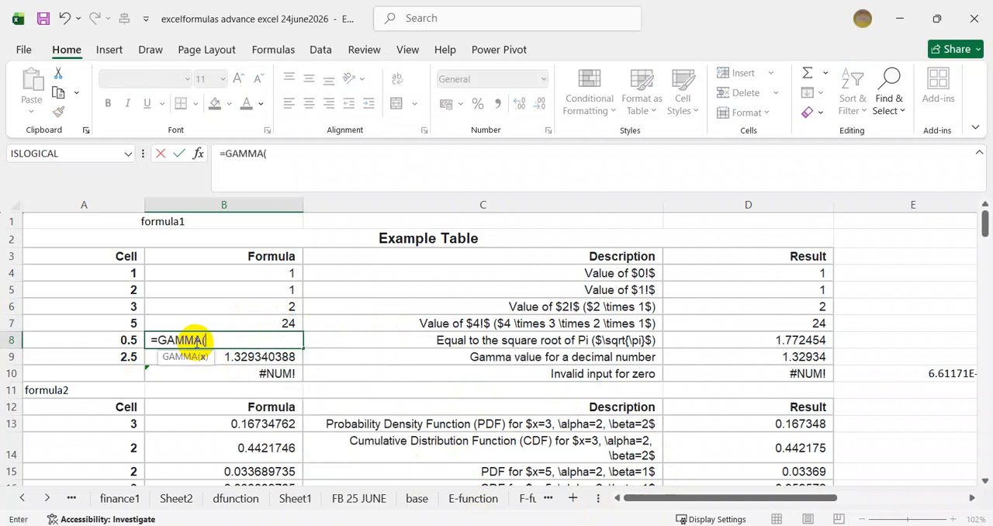
pyautogui.click(121, 341)
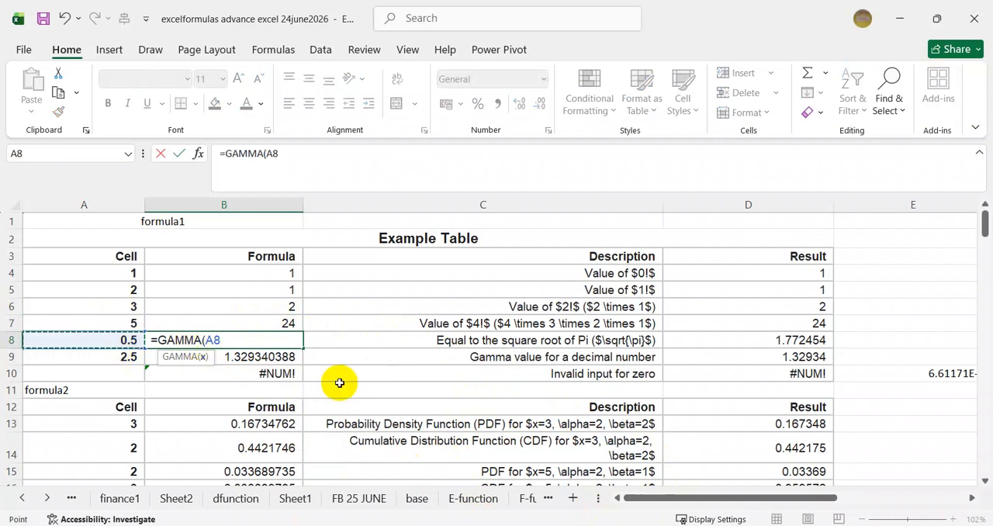
pyautogui.press('Return')
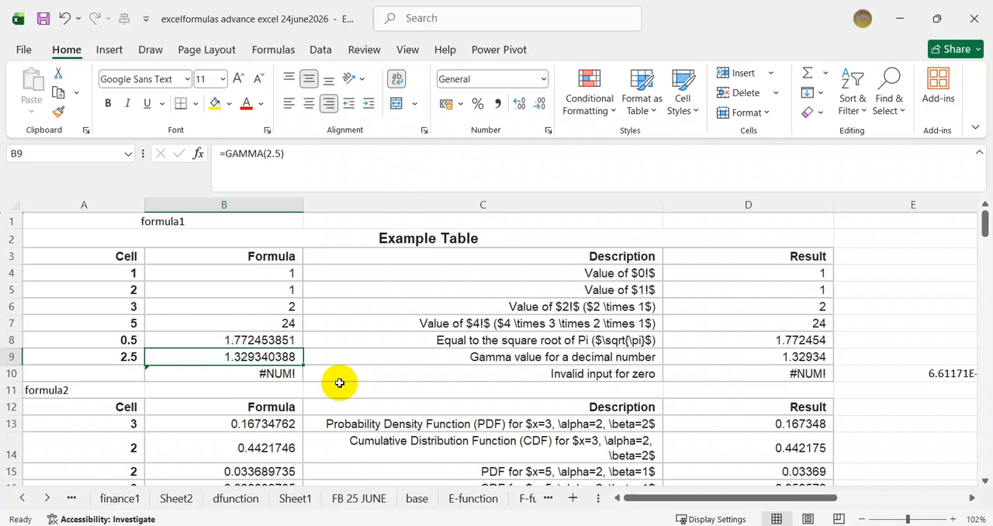
# Replace the formula in B9 with a GAMMA function that uses A9 as its argument.
pyautogui.press('Delete')
pyautogui.write('=')
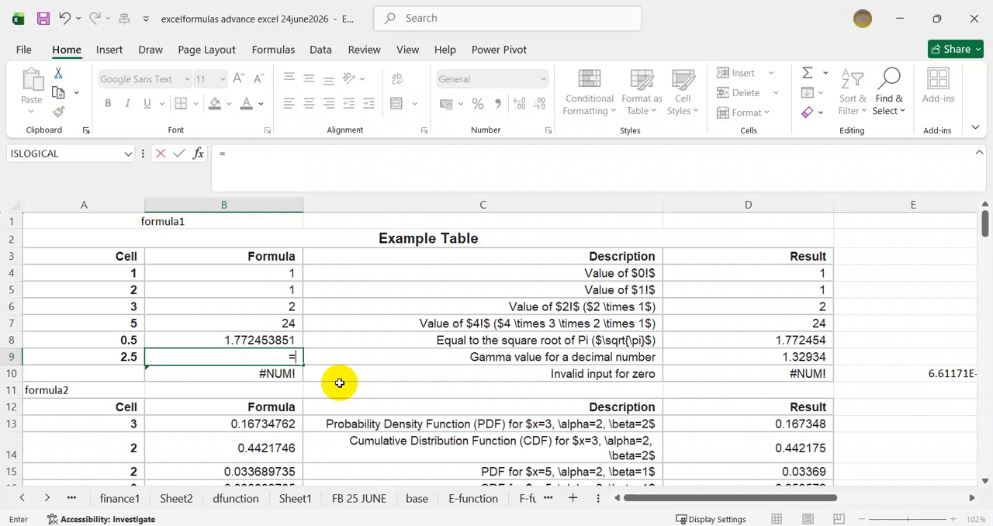
pyautogui.write('ga')
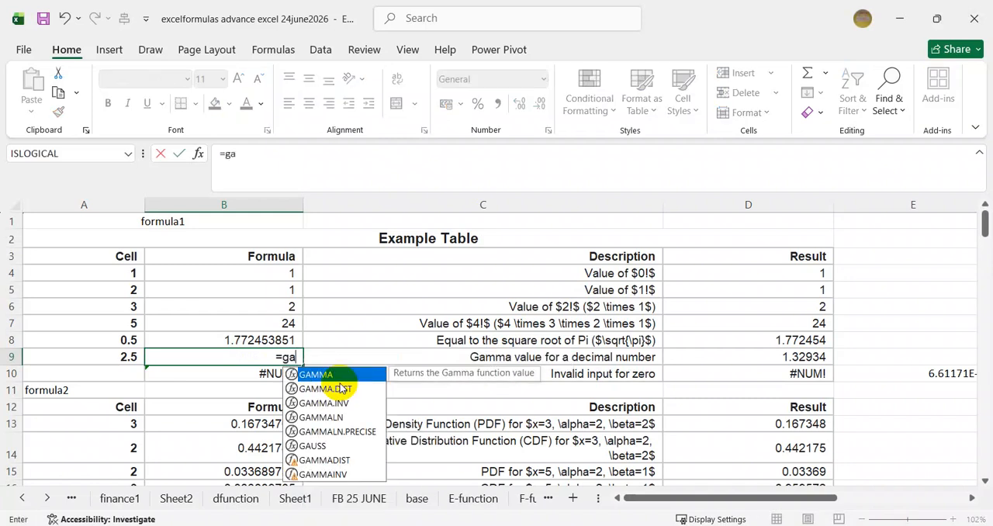
pyautogui.press('Tab')
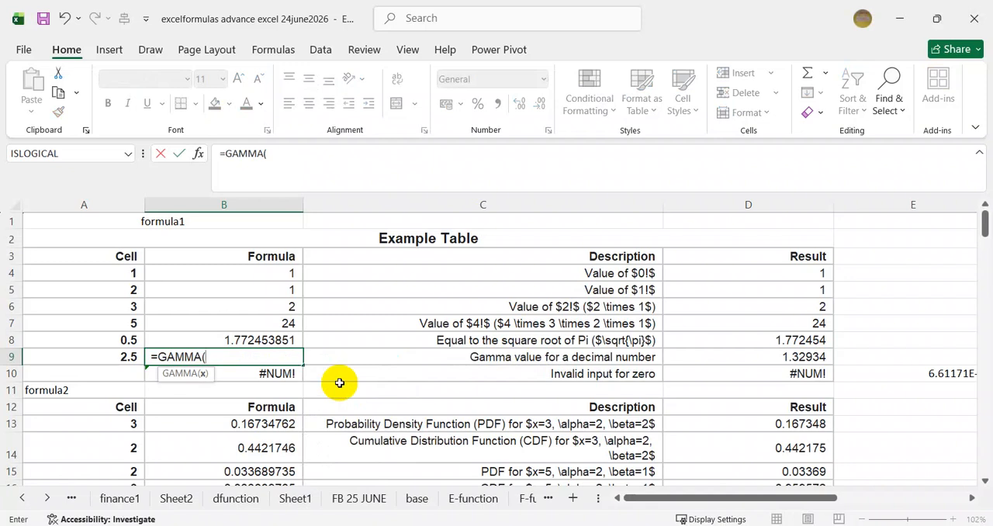
pyautogui.click(97, 356)
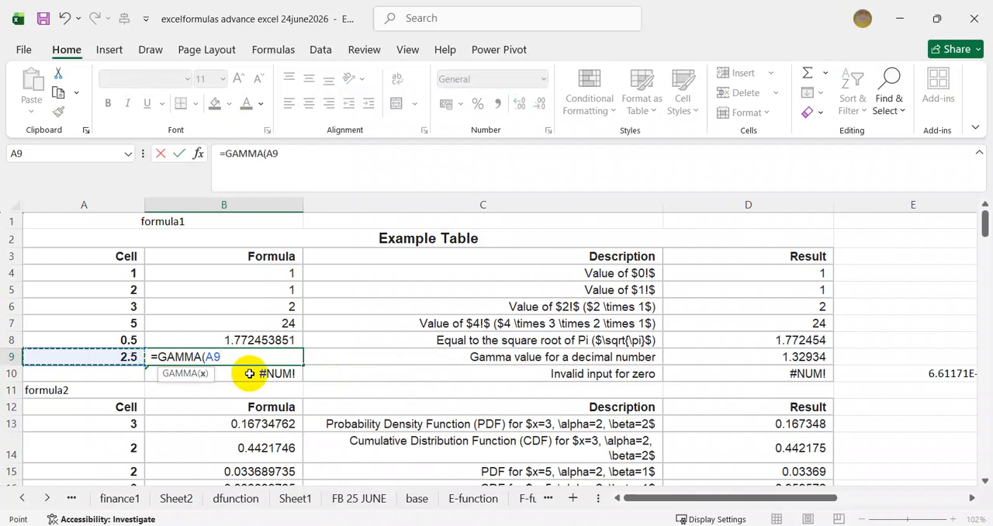
pyautogui.press('Return')
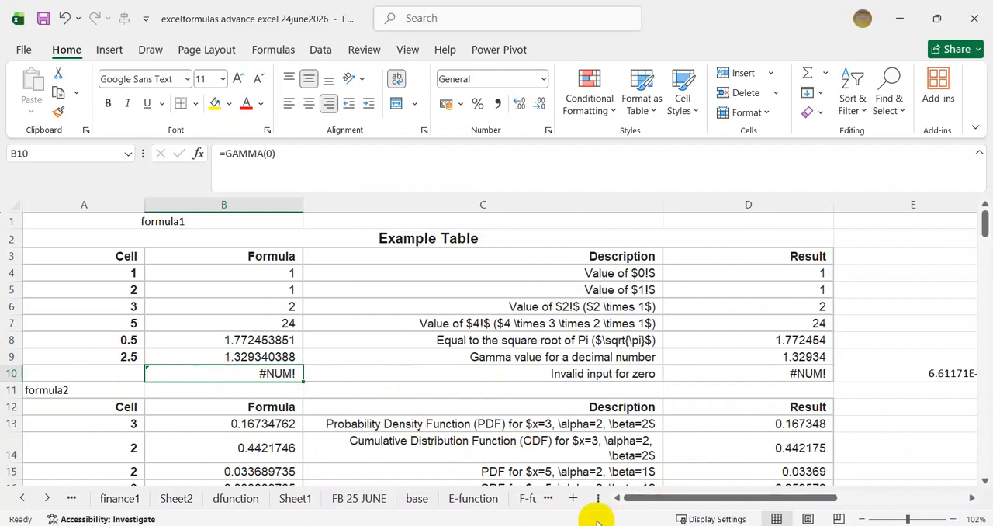
# Clear B10 and enter a GAMMA formula there that references the zero input in A10.
pyautogui.press('Delete')
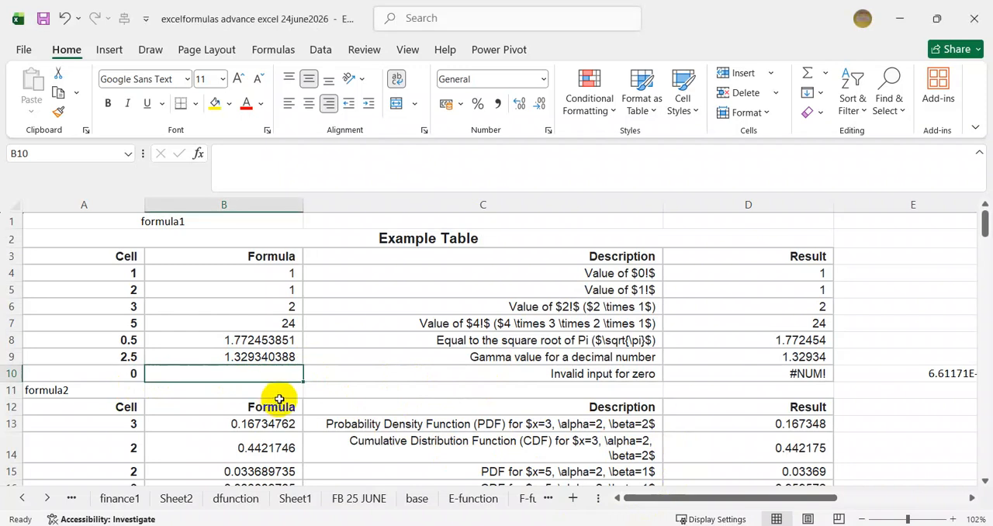
pyautogui.write('ga')
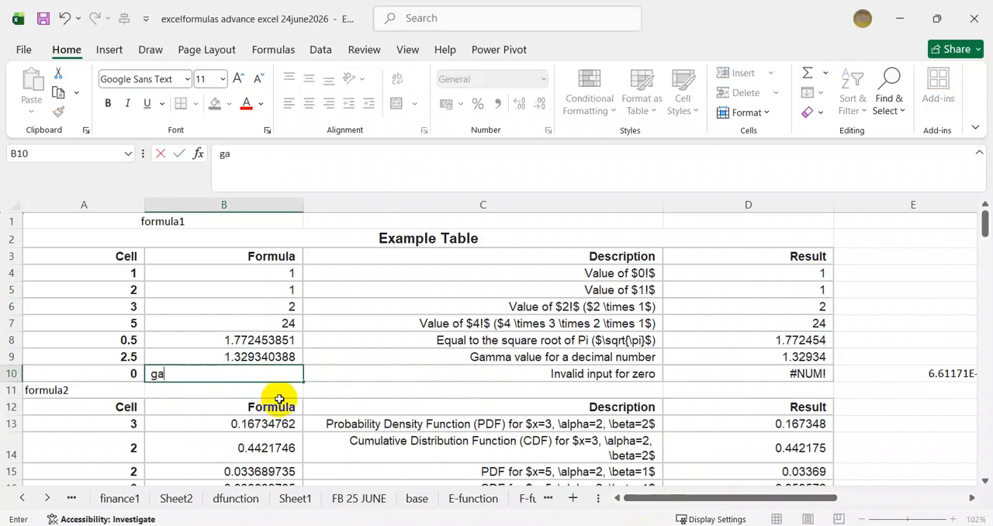
pyautogui.press('BackSpace')
pyautogui.press('BackSpace')
pyautogui.write('=g')
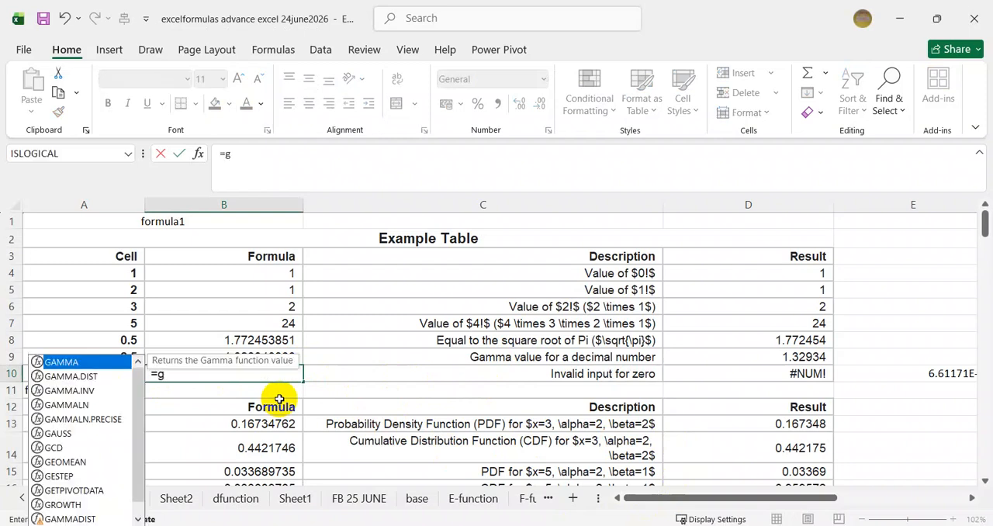
pyautogui.press('Tab')
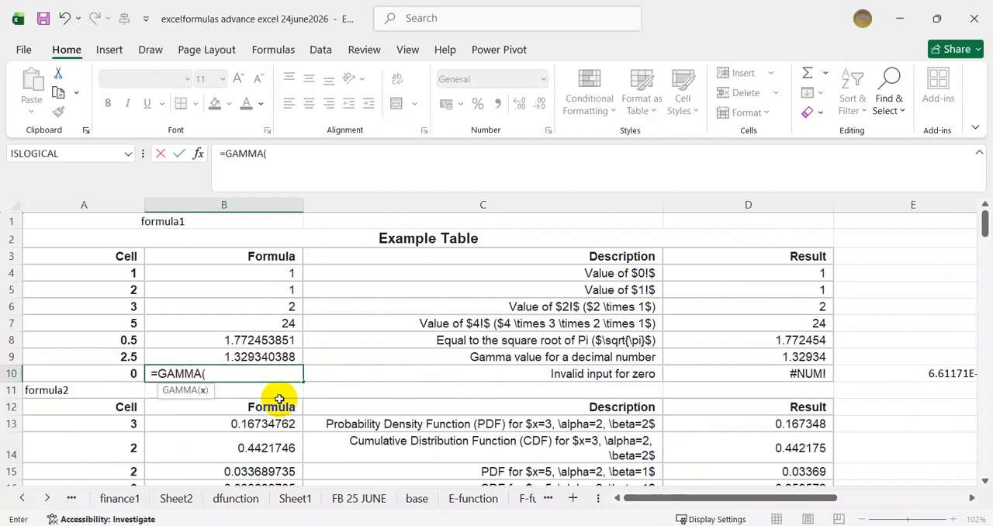
pyautogui.click(123, 374)
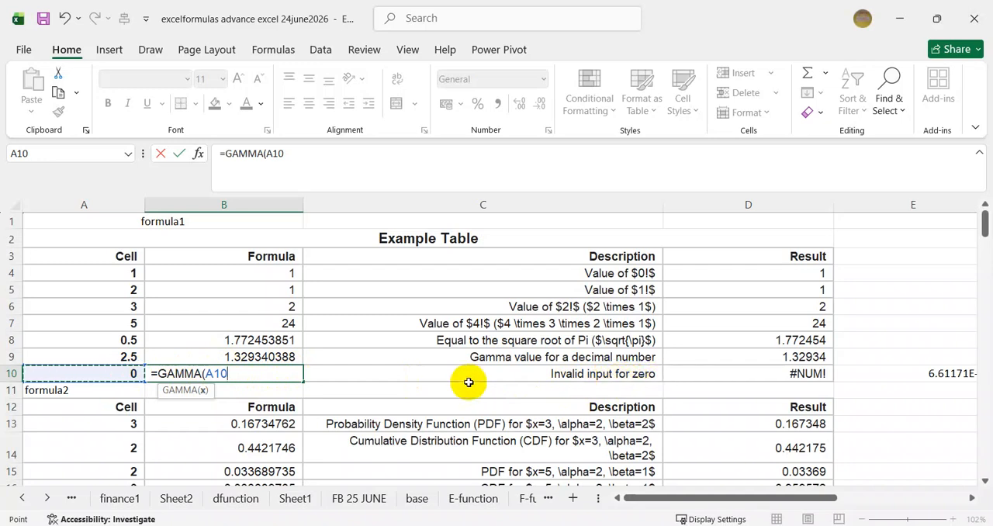
pyautogui.press('Return')
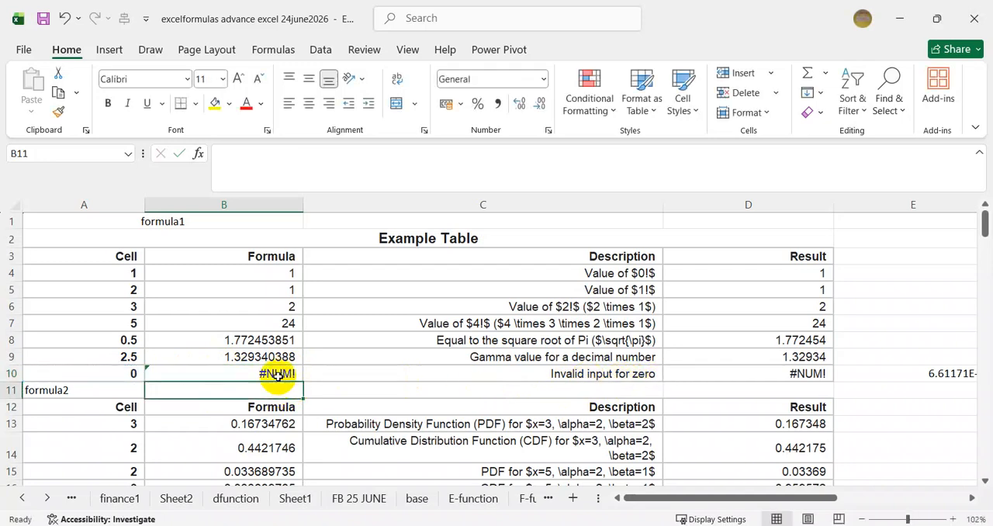
pyautogui.click(288, 377)
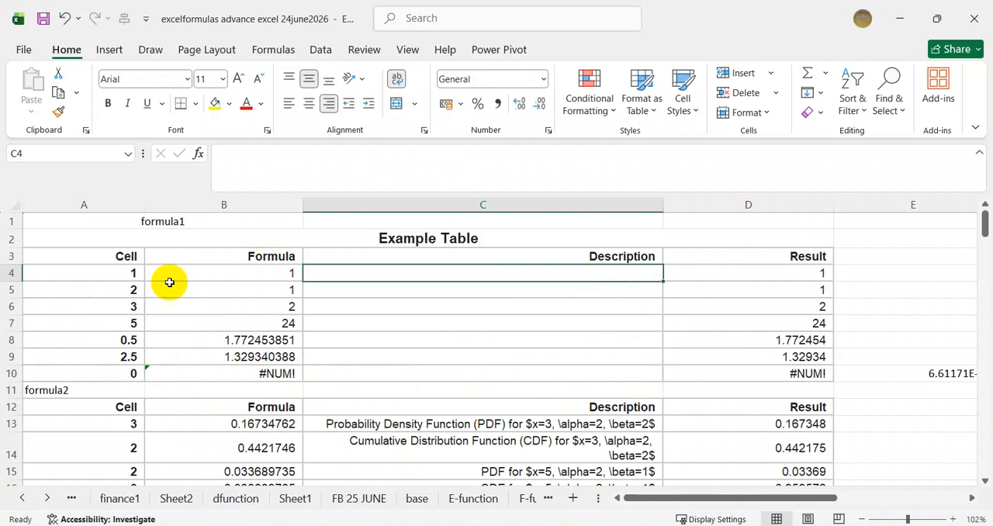
# Enter a FACT formula with the argument 0 in C4, the first Description cell, to compare with the GAMMA formula.
pyautogui.click(96, 279)
pyautogui.click(261, 275)
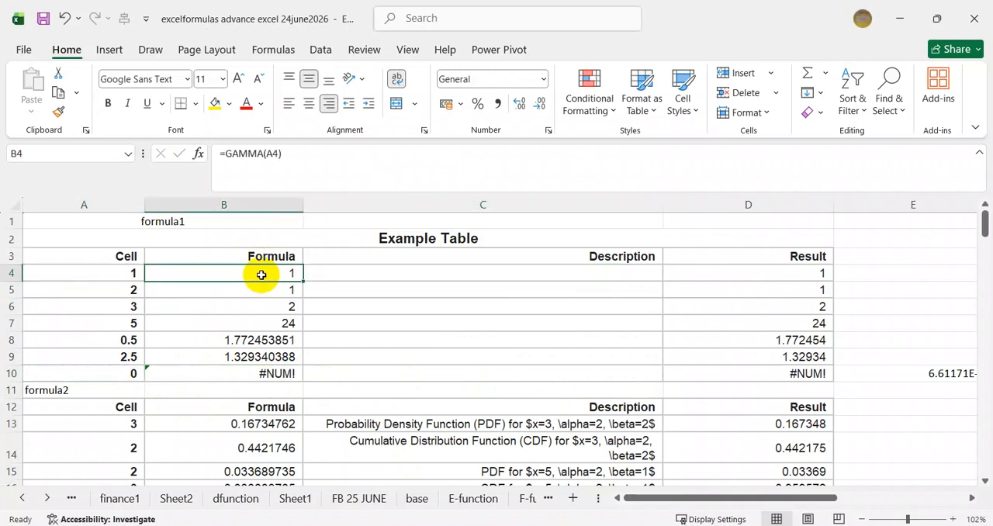
pyautogui.click(378, 275)
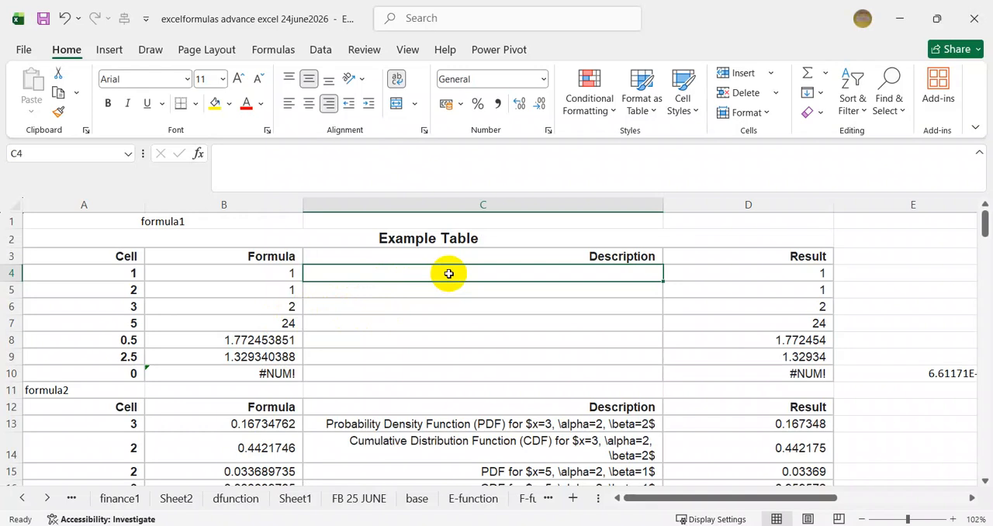
pyautogui.write('=f')
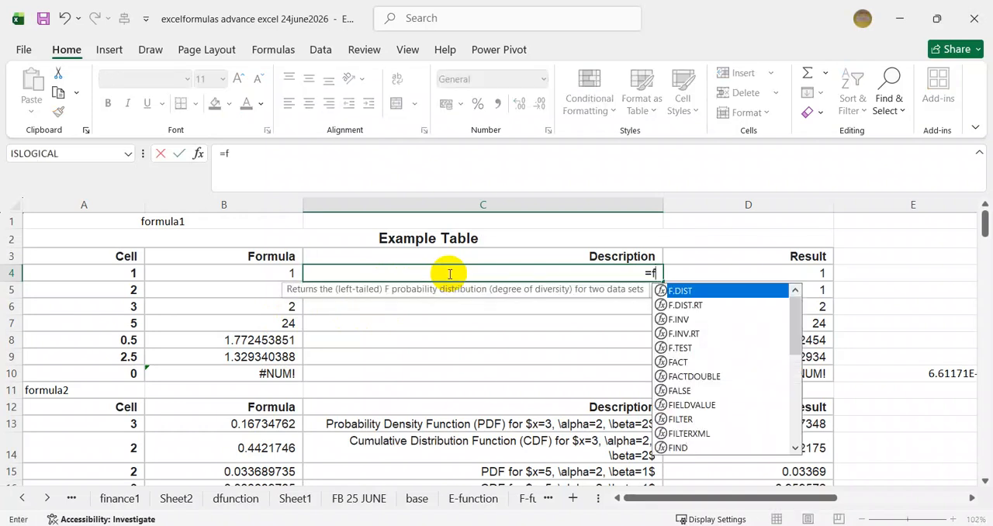
pyautogui.write('act(')
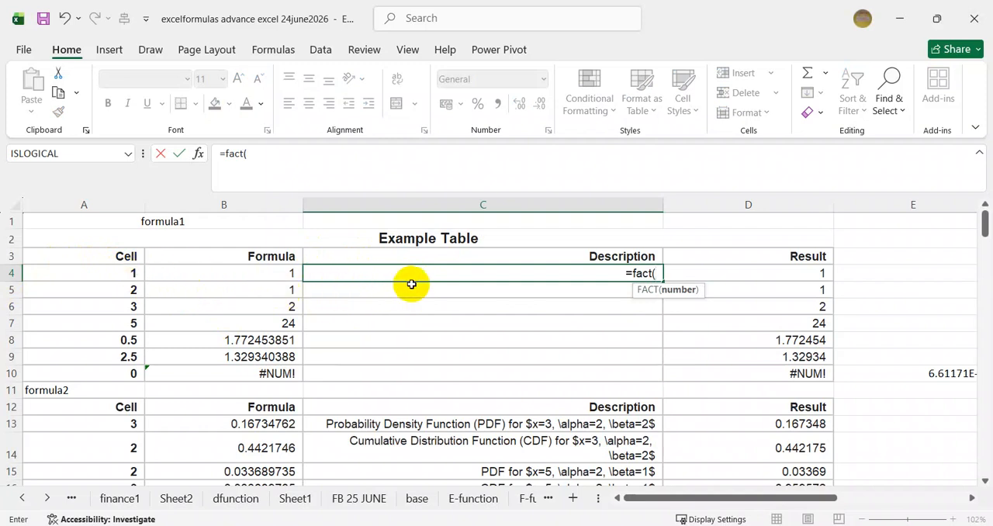
pyautogui.write('0')
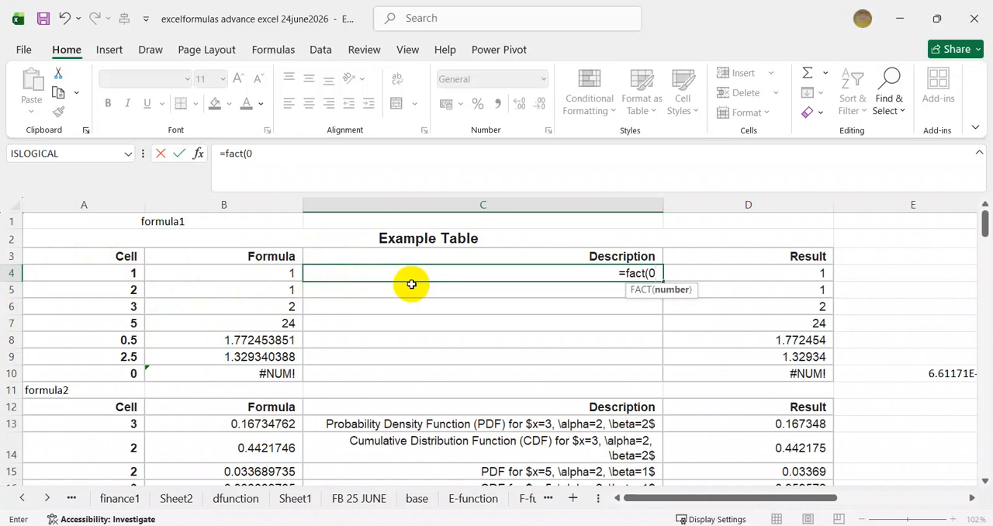
pyautogui.press('Return')
pyautogui.press('Up')
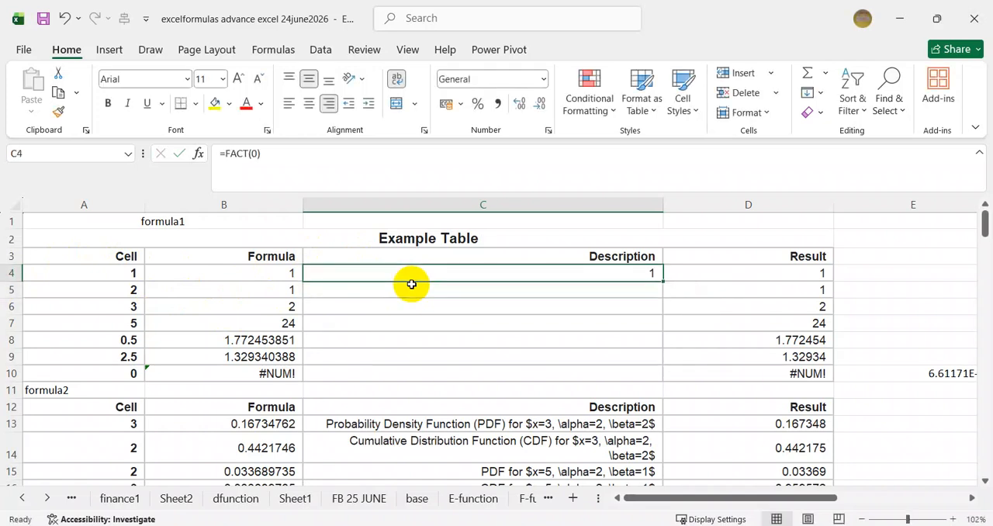
# Enter a FACT formula in C5 that references A5.
pyautogui.press('Down')
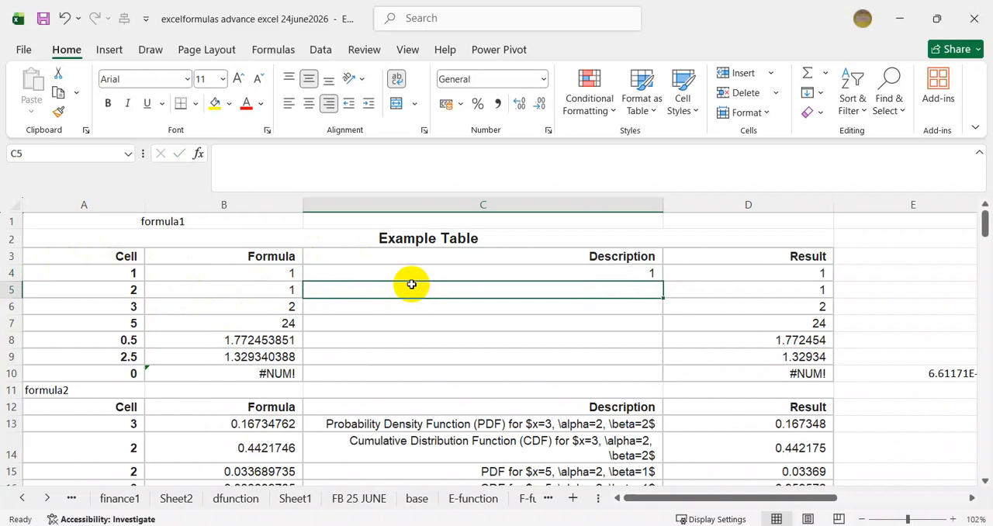
pyautogui.write('=fact')
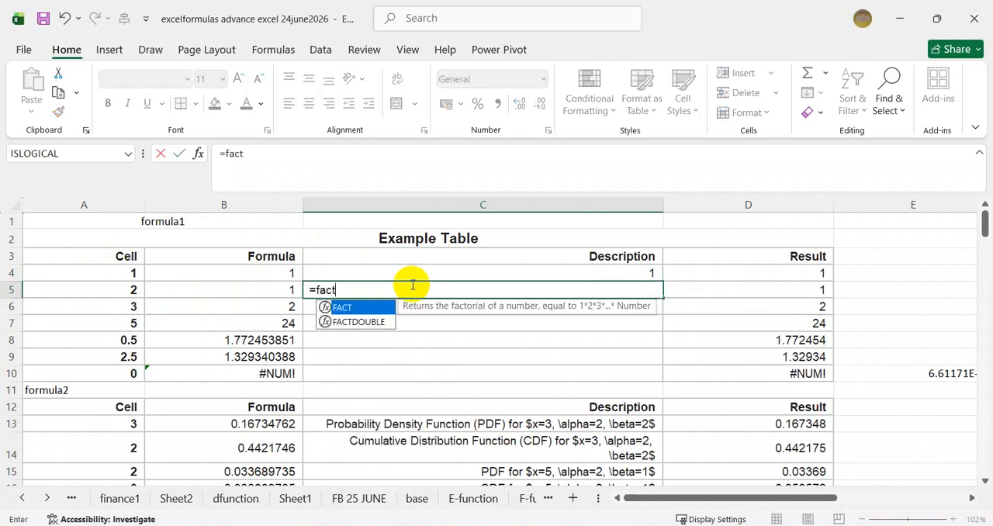
pyautogui.write('(')
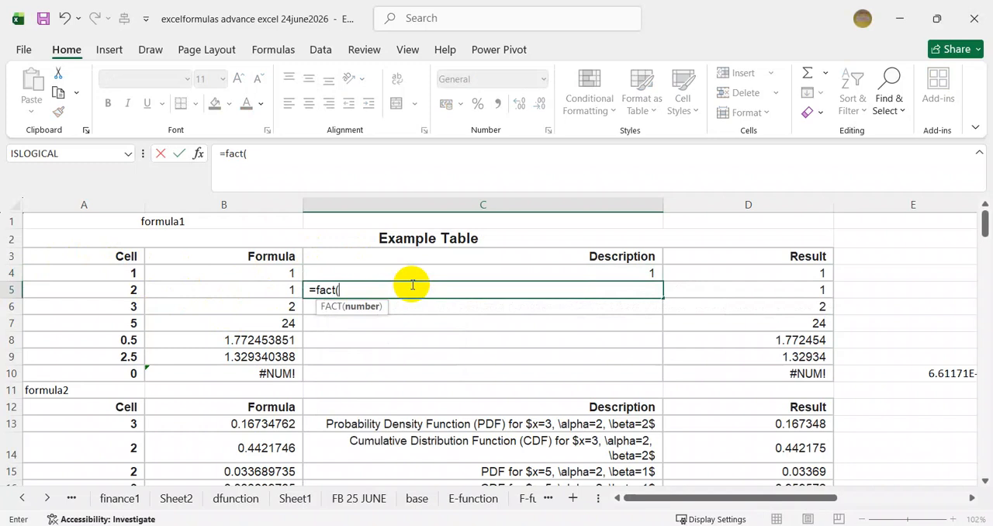
pyautogui.click(129, 288)
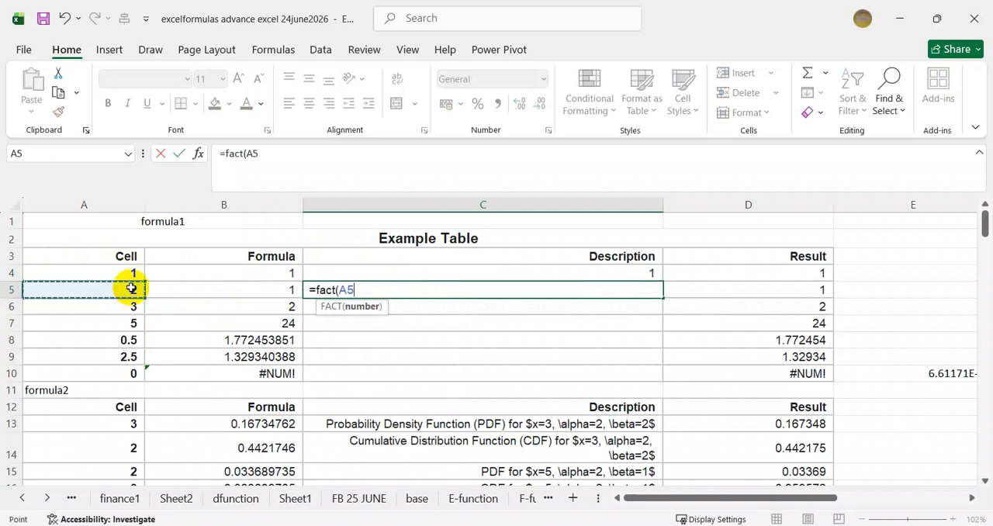
pyautogui.press('Return')
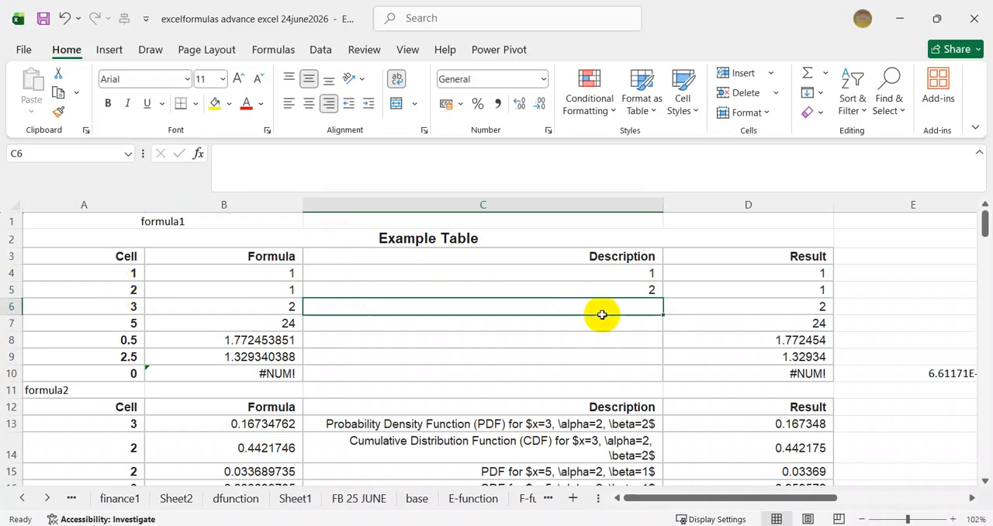
# Compare the formulas in C5 and B5, and replace the FACT argument in C5 with the number 1.
pyautogui.click(556, 291)
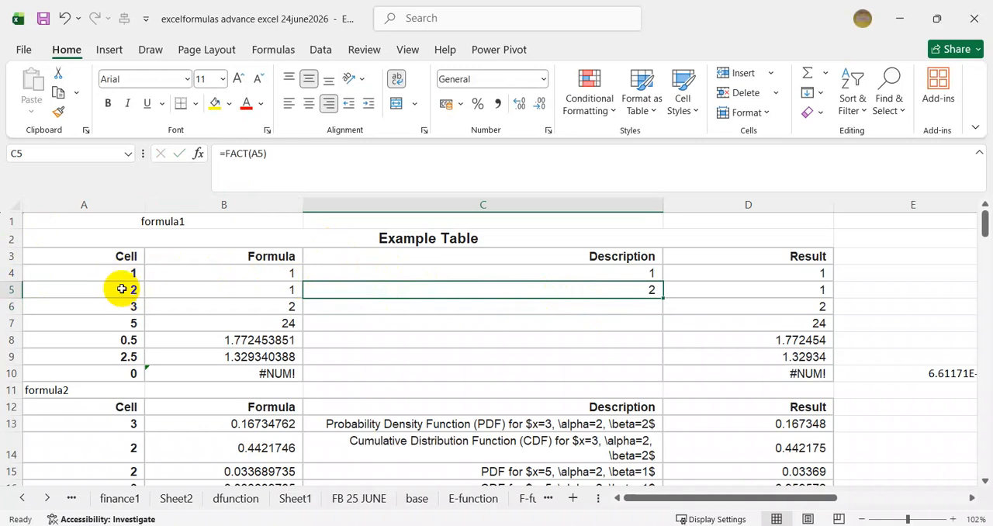
pyautogui.click(277, 289)
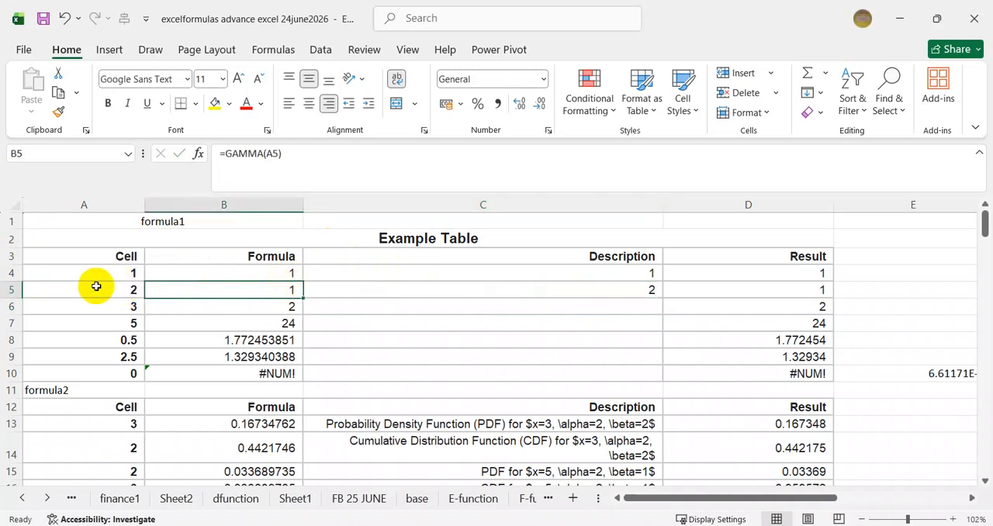
pyautogui.click(632, 290)
pyautogui.doubleClick(256, 153)
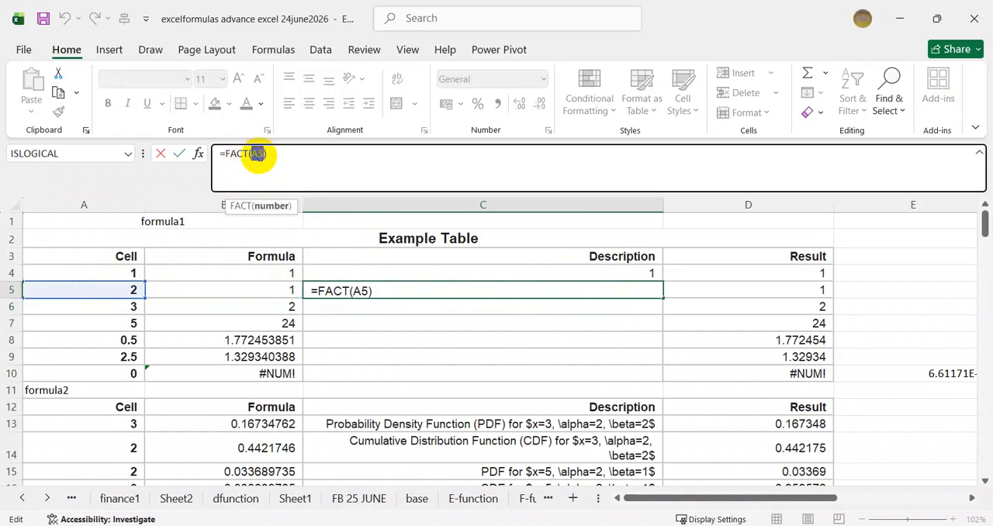
pyautogui.write('1')
pyautogui.press('Return')
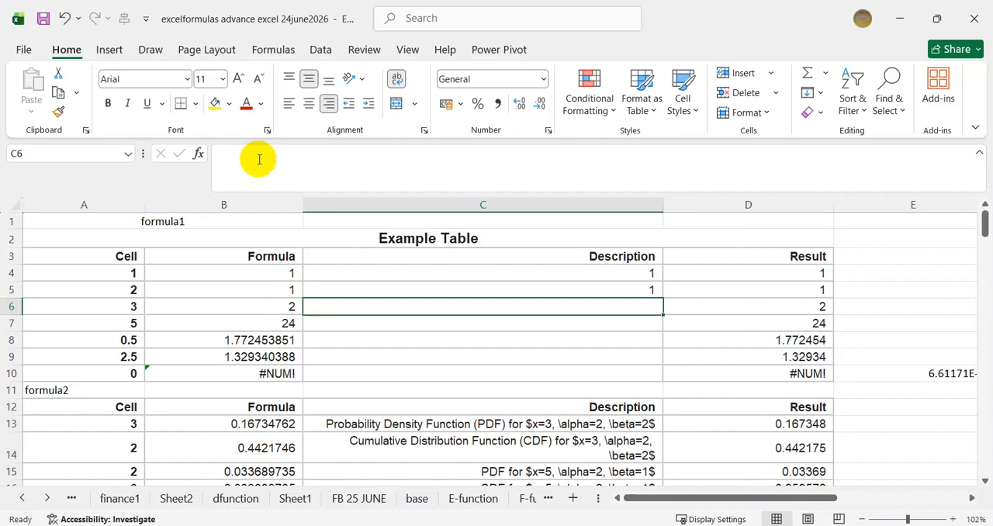
# Enter the formula =FACT(2) in C6 to calculate the factorial of 2.
pyautogui.write('=')
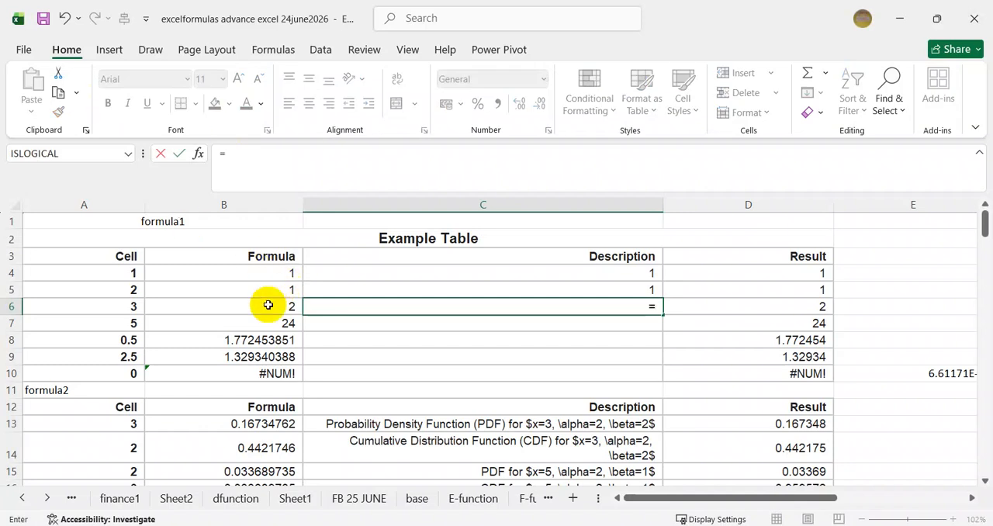
pyautogui.write('(2')
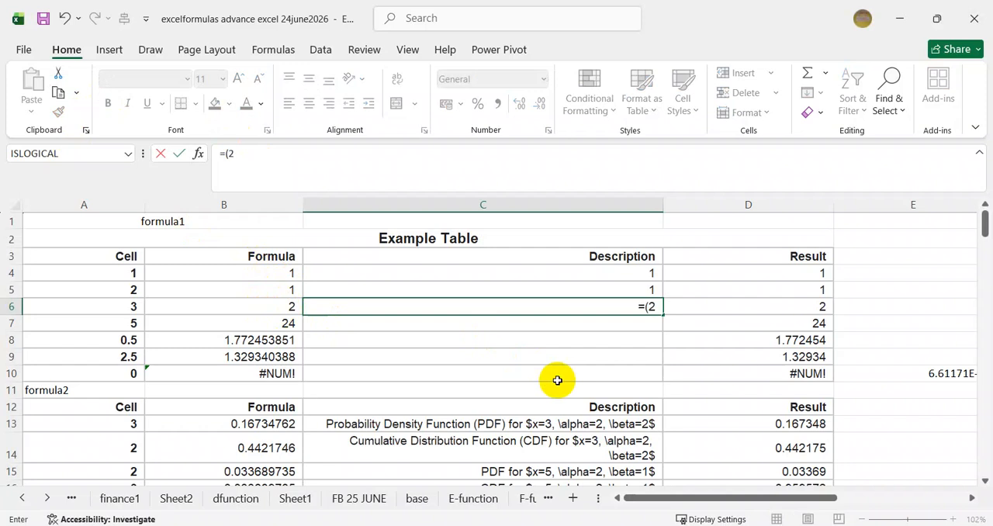
pyautogui.press('Return')
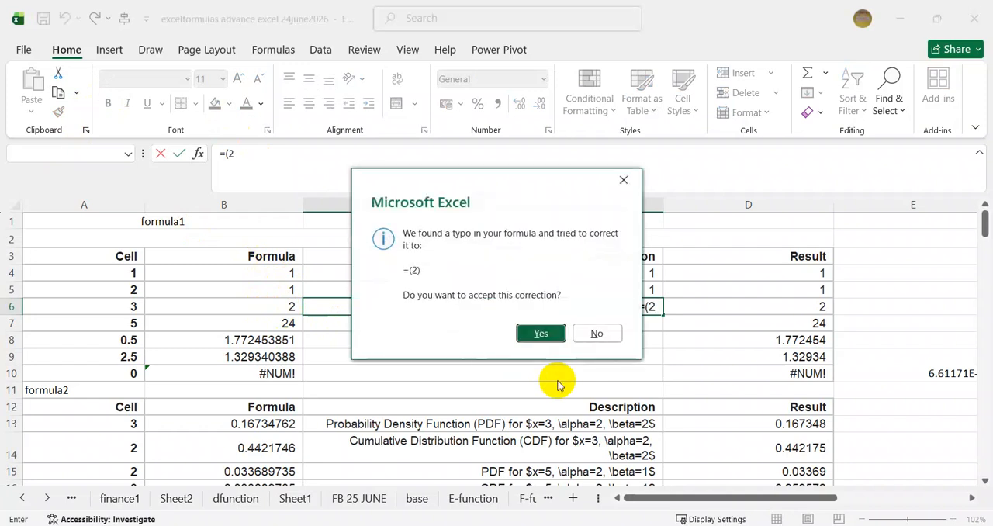
pyautogui.press('Return')
pyautogui.click(647, 305)
pyautogui.click(225, 153)
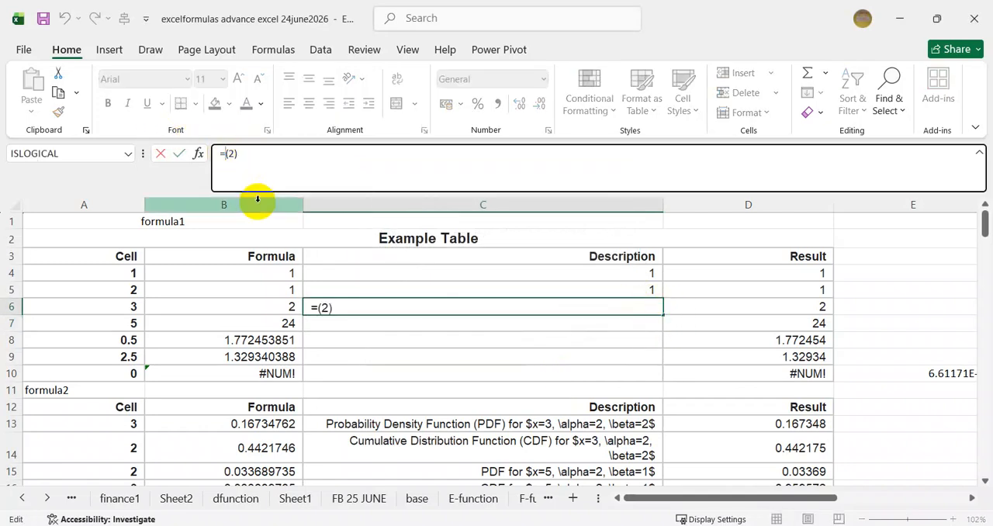
pyautogui.write('fact')
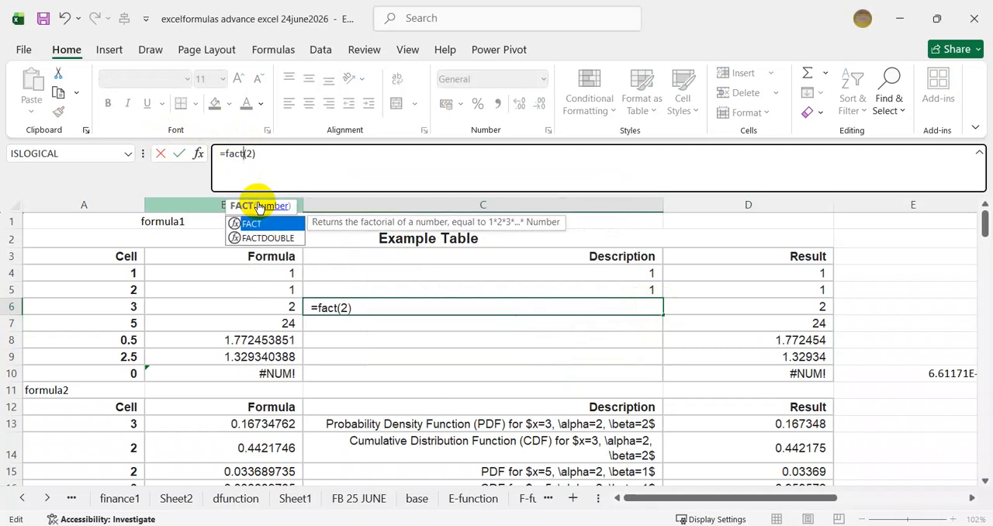
pyautogui.press('Return')
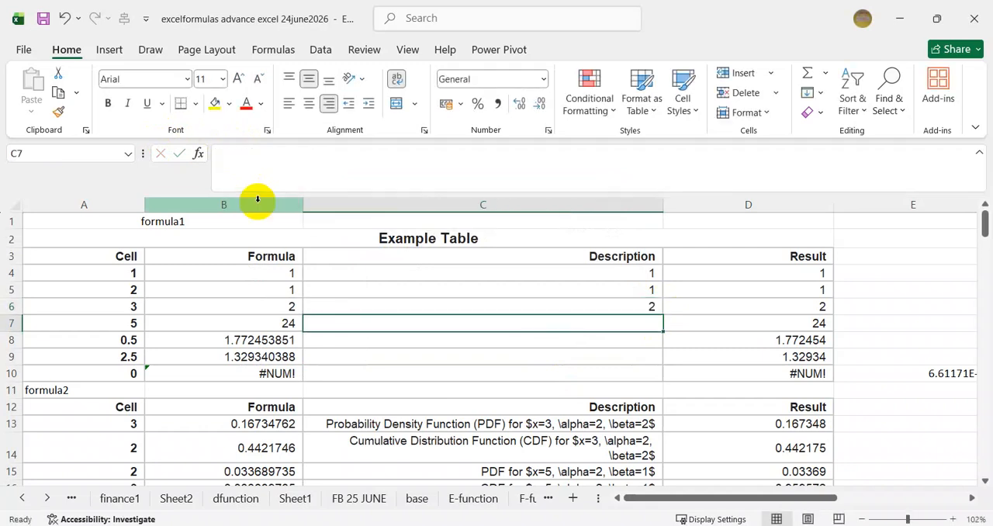
pyautogui.press('Up')
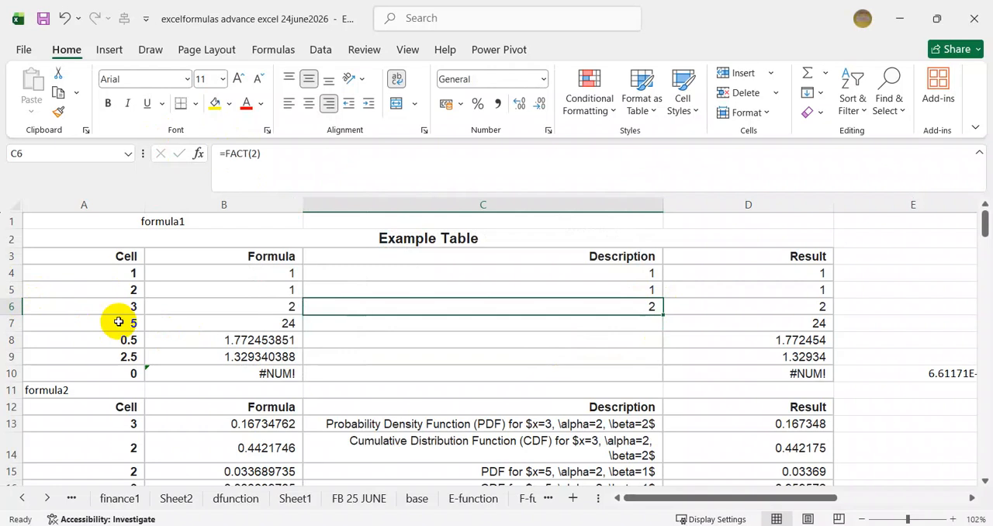
# Enter the formula =4*3*2*1 in C7 to calculate the factorial of 4 by multiplication.
pyautogui.click(386, 324)
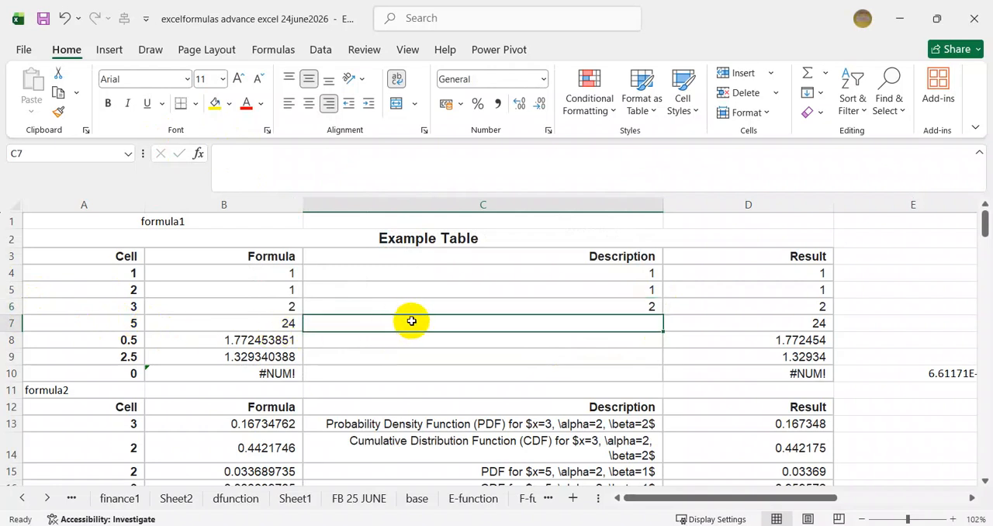
pyautogui.write('=')
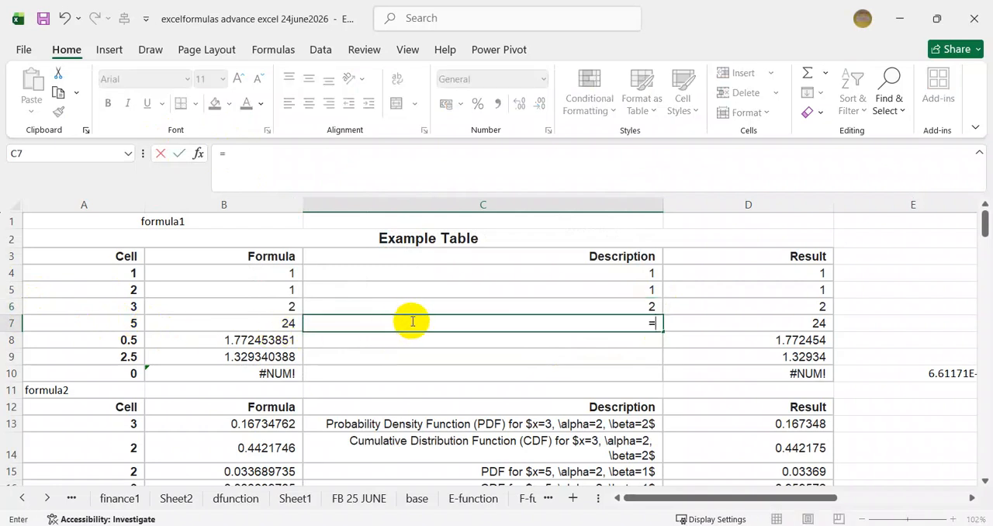
pyautogui.write('4*')
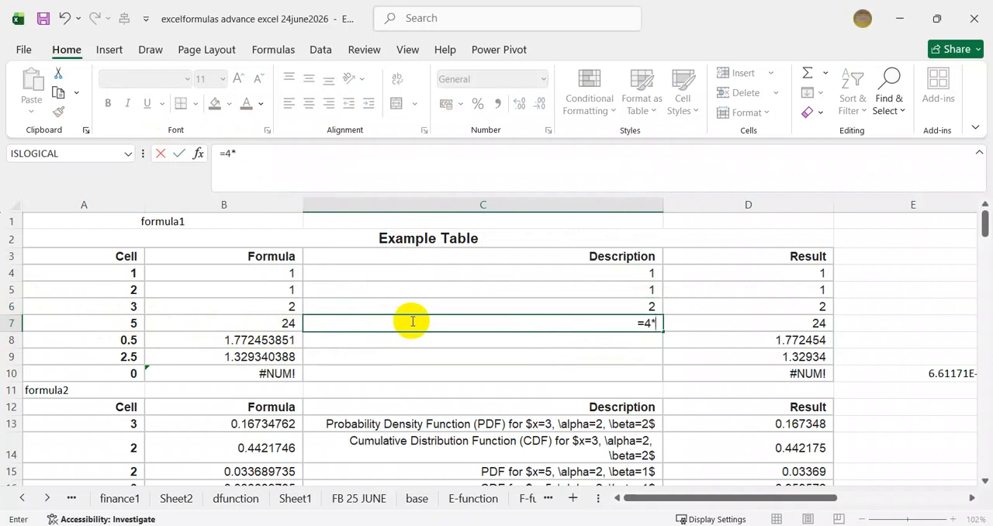
pyautogui.write('3*2*1')
pyautogui.press('Return')
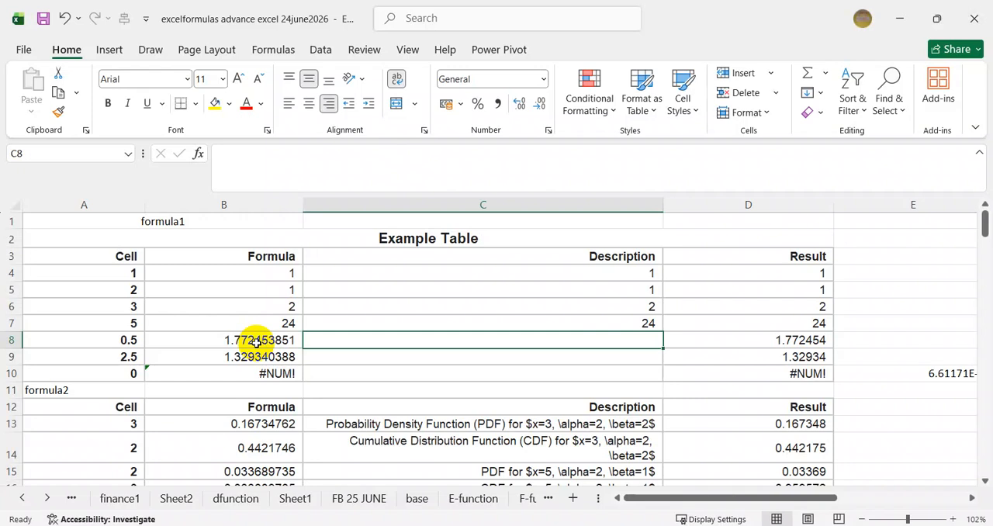
pyautogui.click(458, 374)
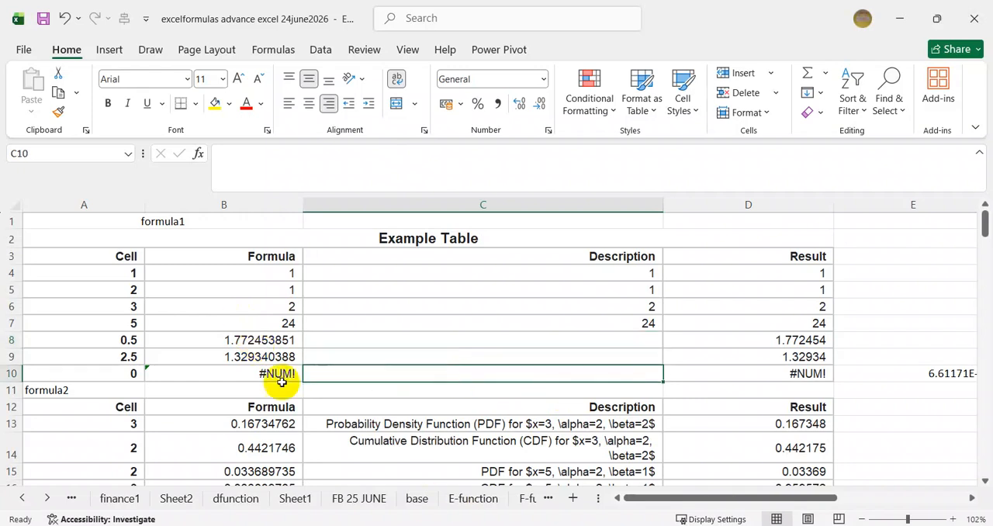
pyautogui.click(416, 350)
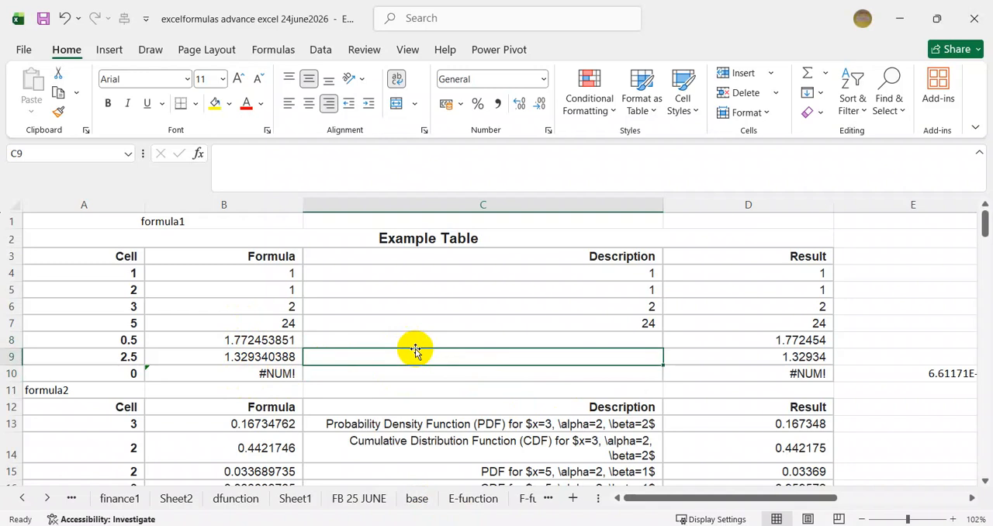